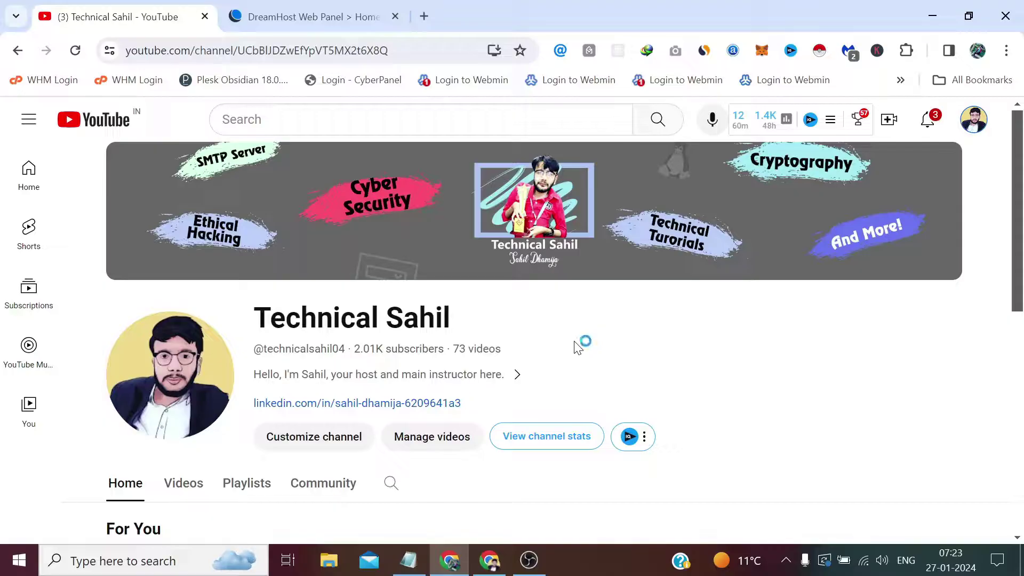
Switch from the YouTube channel page to the DreamHost Web Panel tab
click(350, 15)
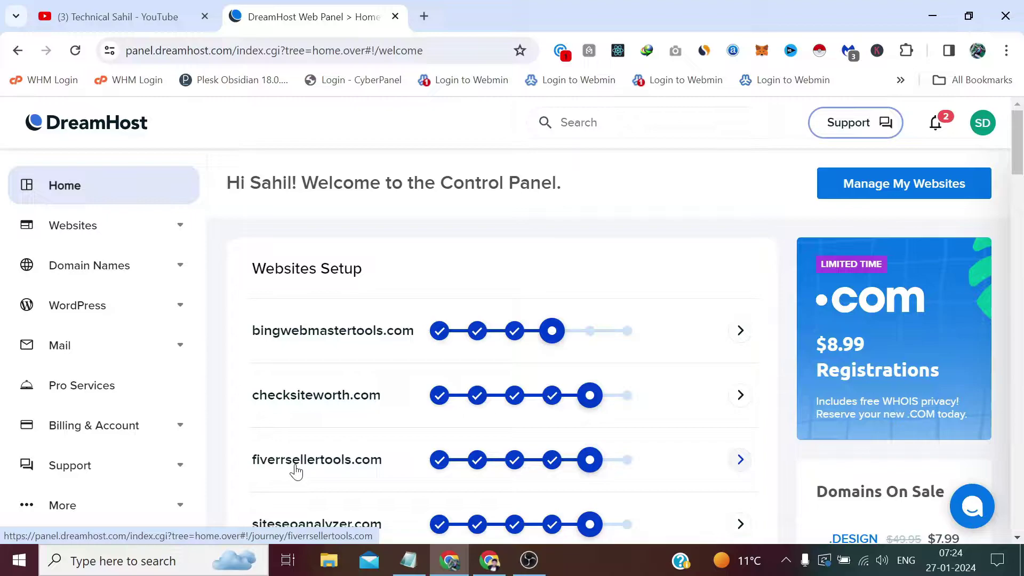
Go to Mail > Manage Email and clear the autofilled search box
click(168, 352)
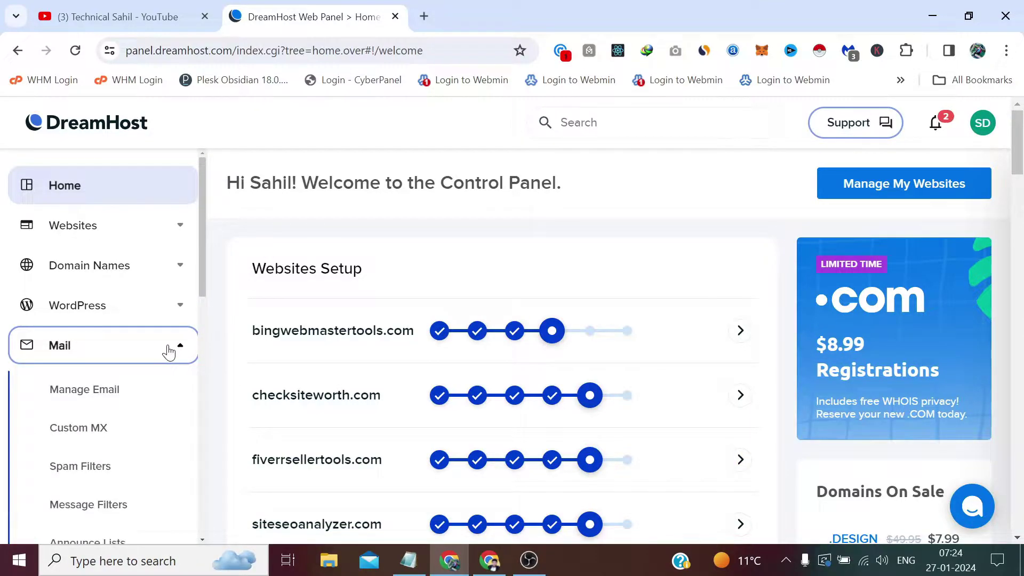
click(109, 399)
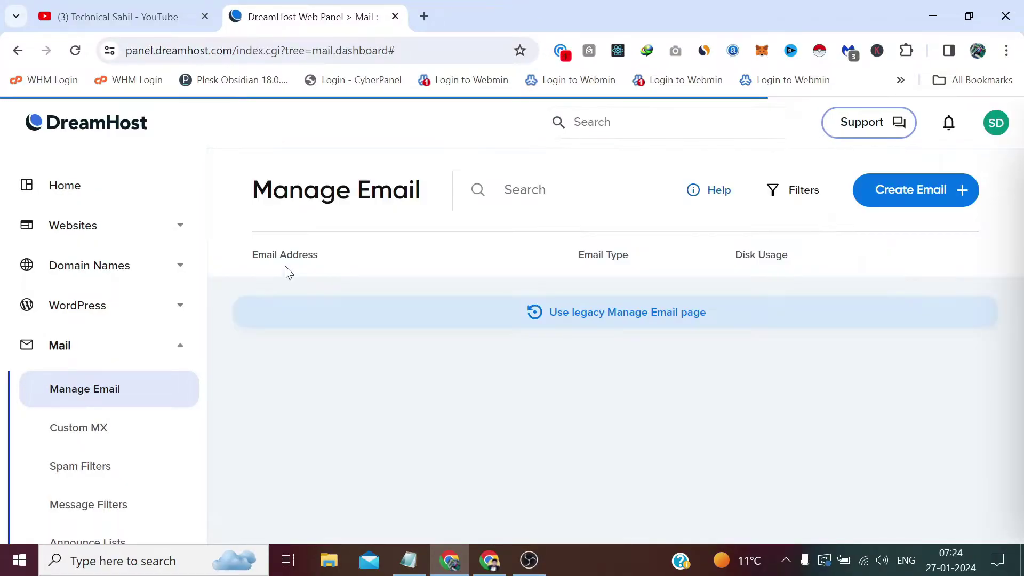
click(528, 190)
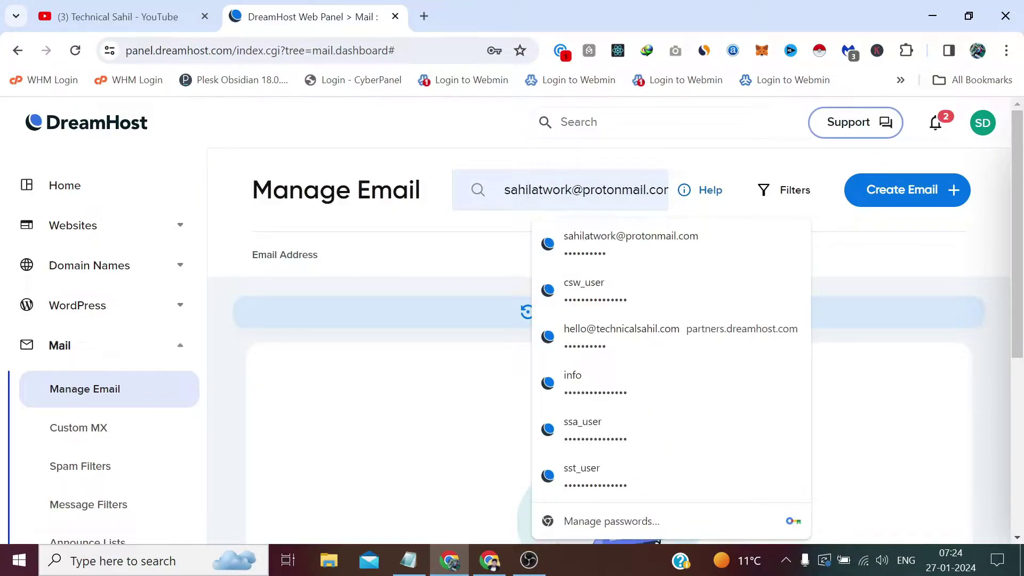
key(ctrl+a)
key(BackSpace)
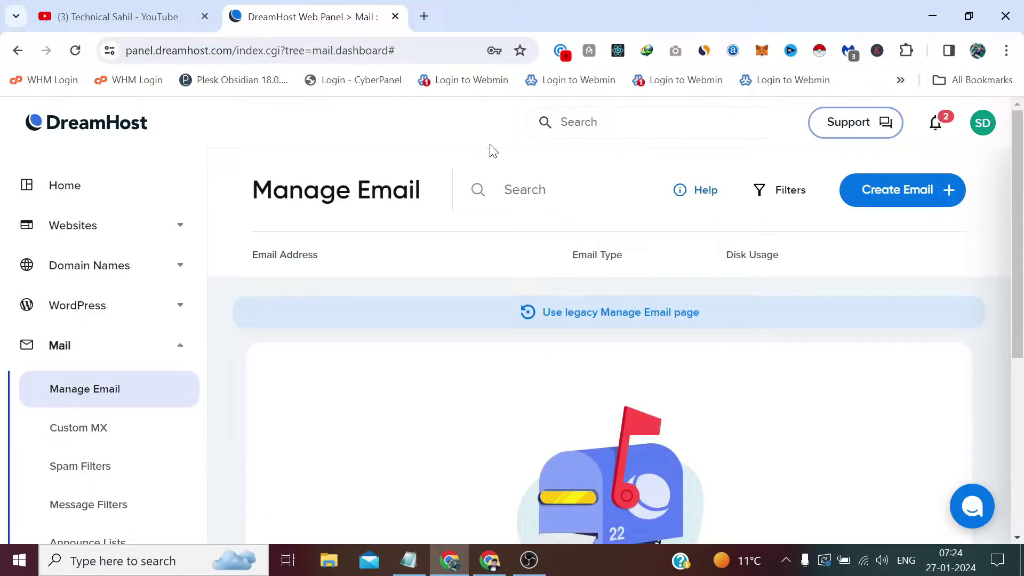
Start a new email address and pick fiverrsellertools.com as its domain
click(907, 200)
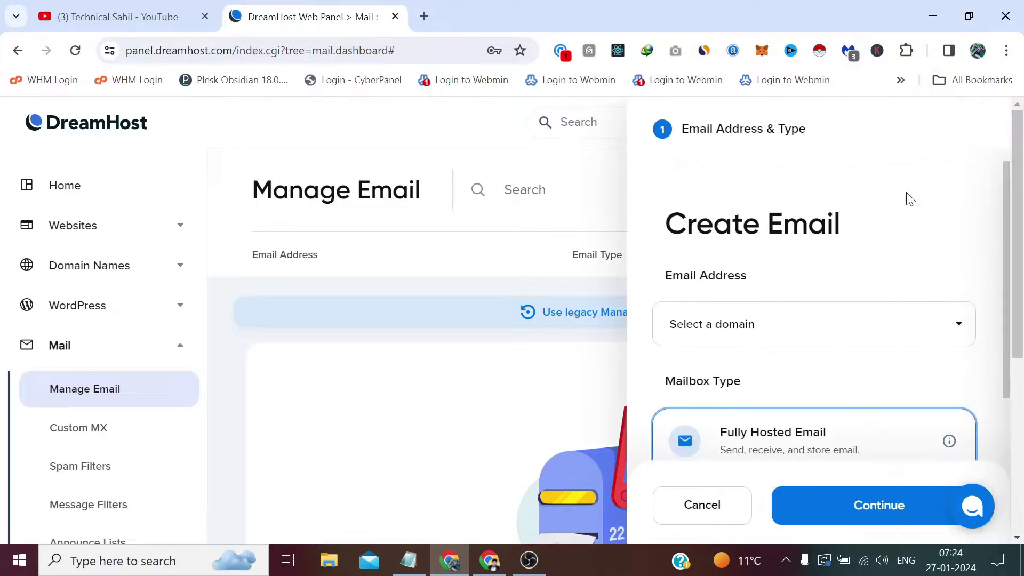
scroll(882, 210, down, 2)
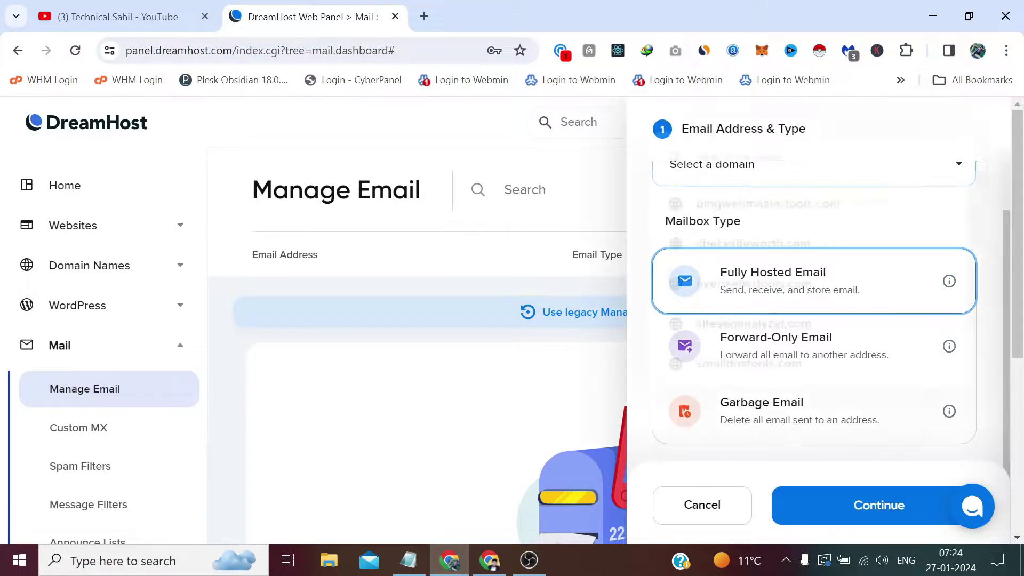
click(835, 178)
click(789, 297)
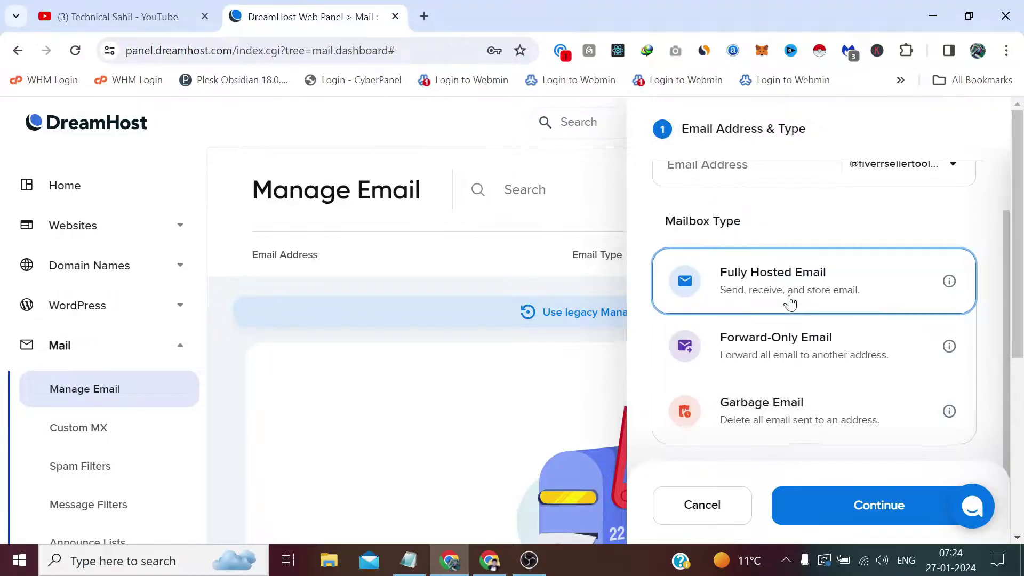
scroll(798, 215, down, 1)
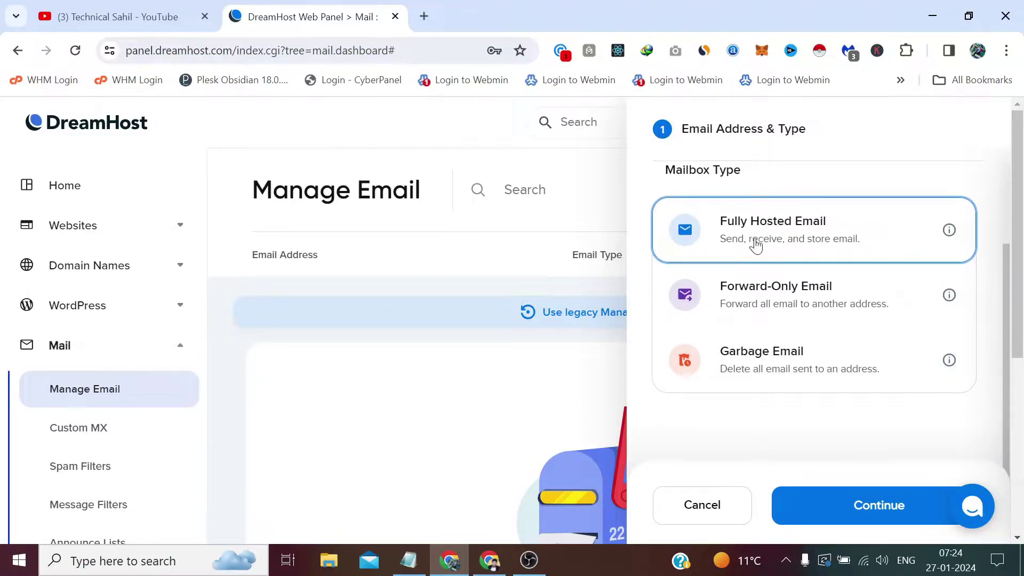
click(862, 513)
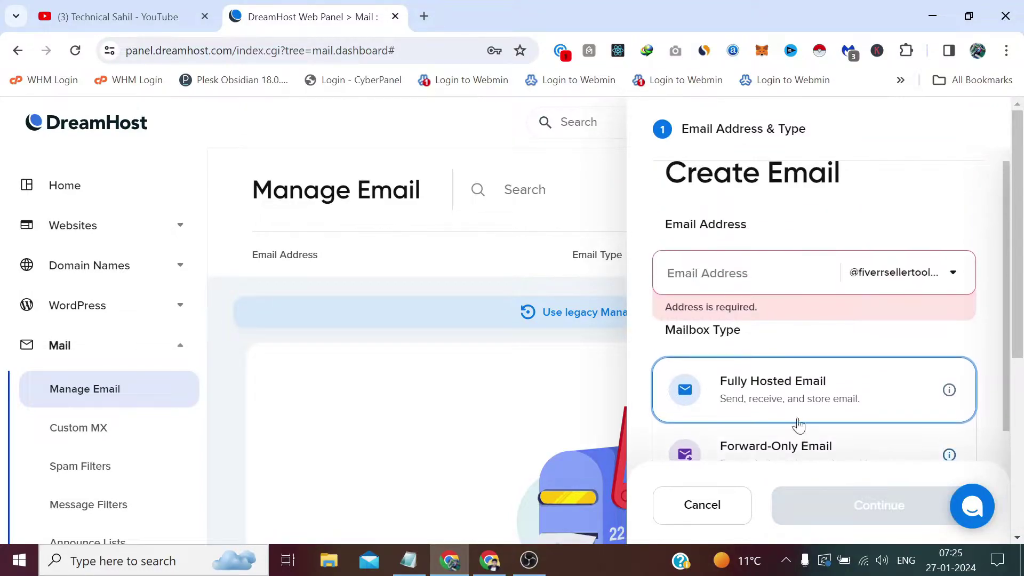
Enter the mailbox address, keep Fully Hosted Email, and continue to the mailbox details
click(747, 273)
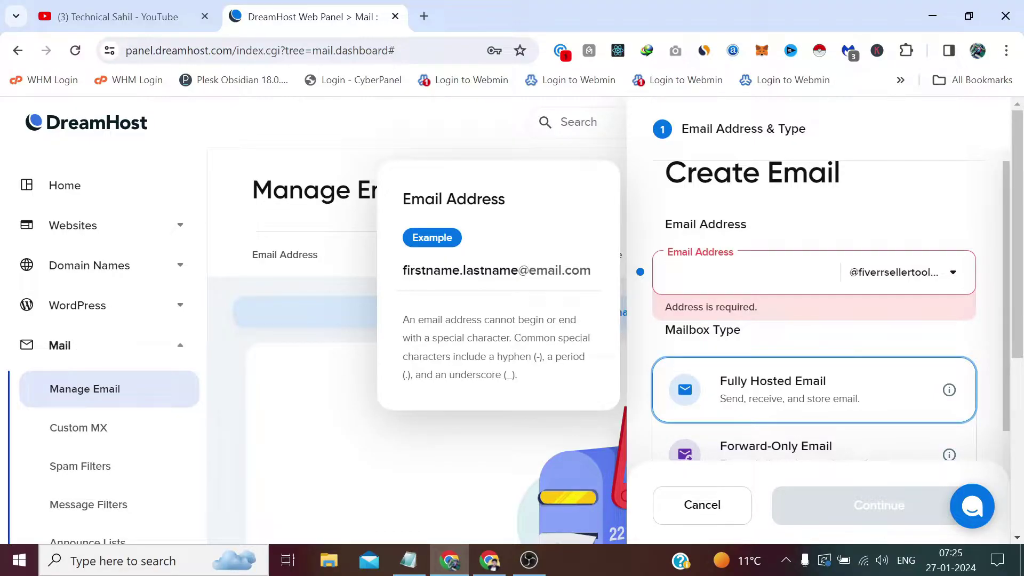
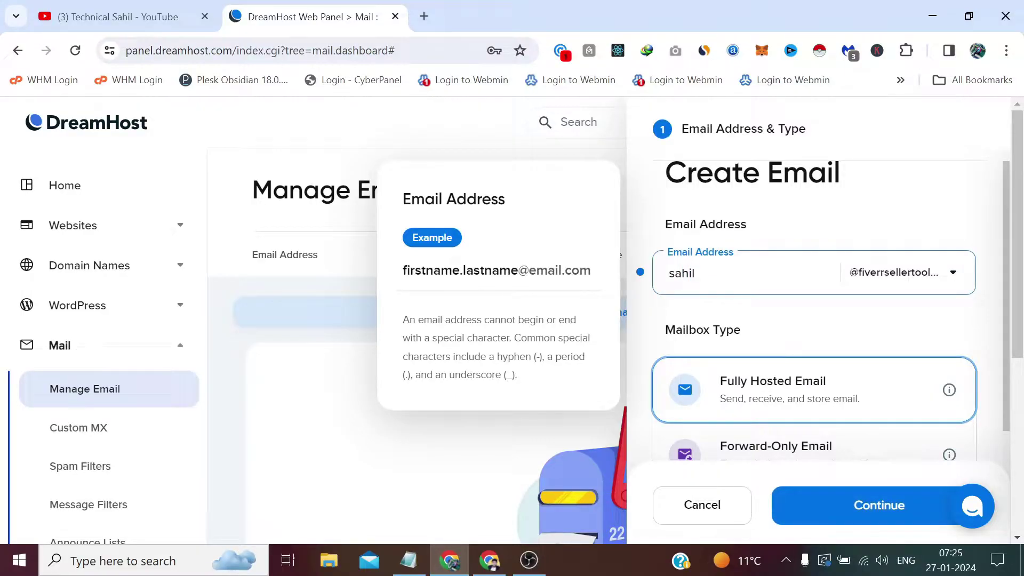
click(996, 197)
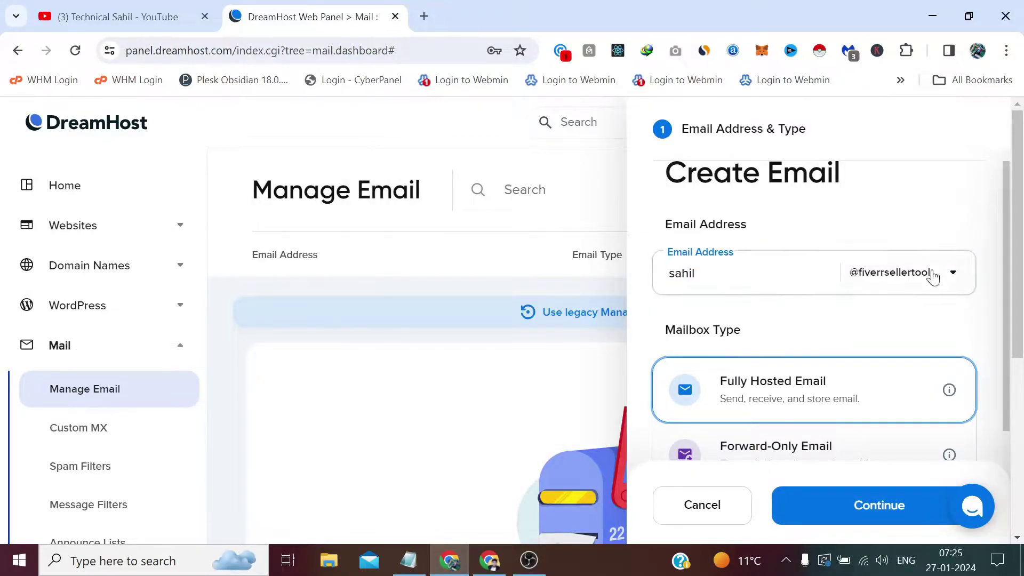
scroll(869, 235, down, 3)
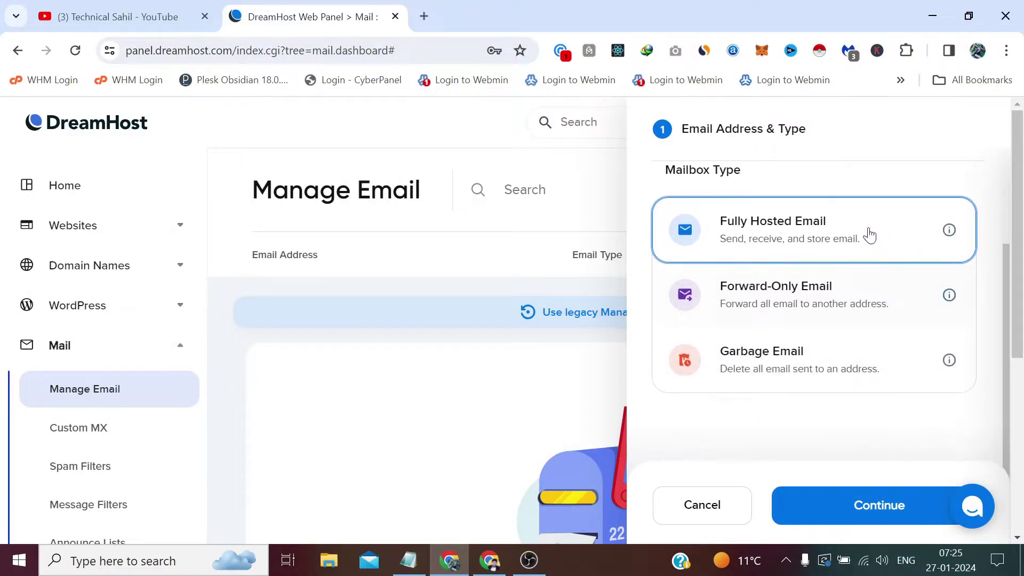
click(873, 504)
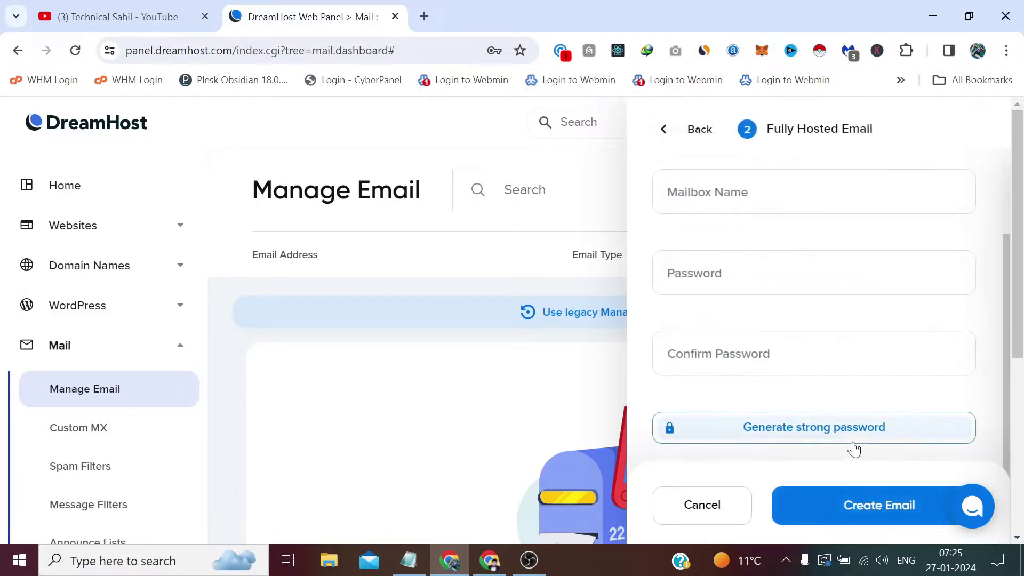
Enter the owner's full name as the Mailbox Name, then move to Password
scroll(809, 276, up, 3)
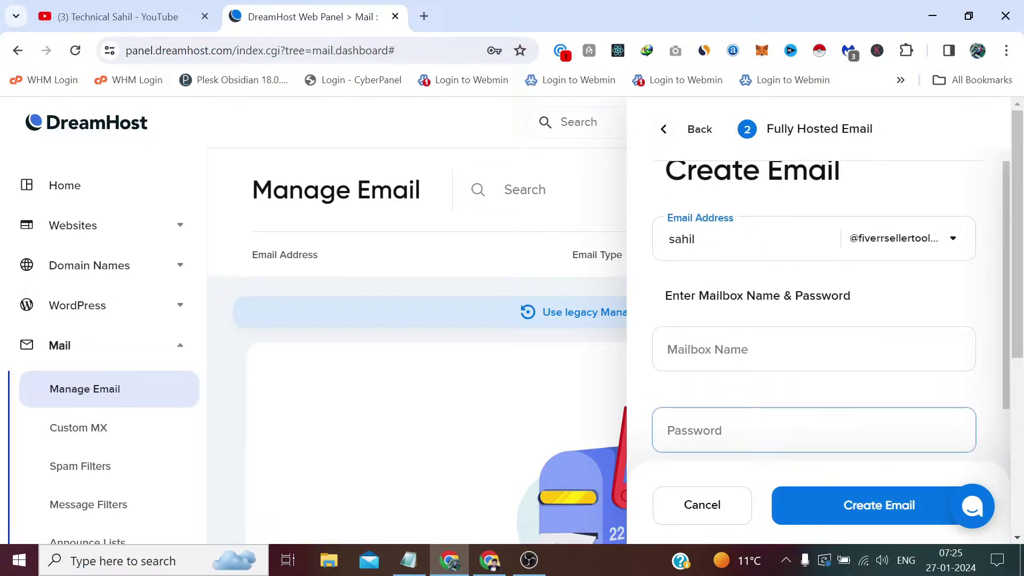
scroll(809, 276, down, 2)
click(811, 276)
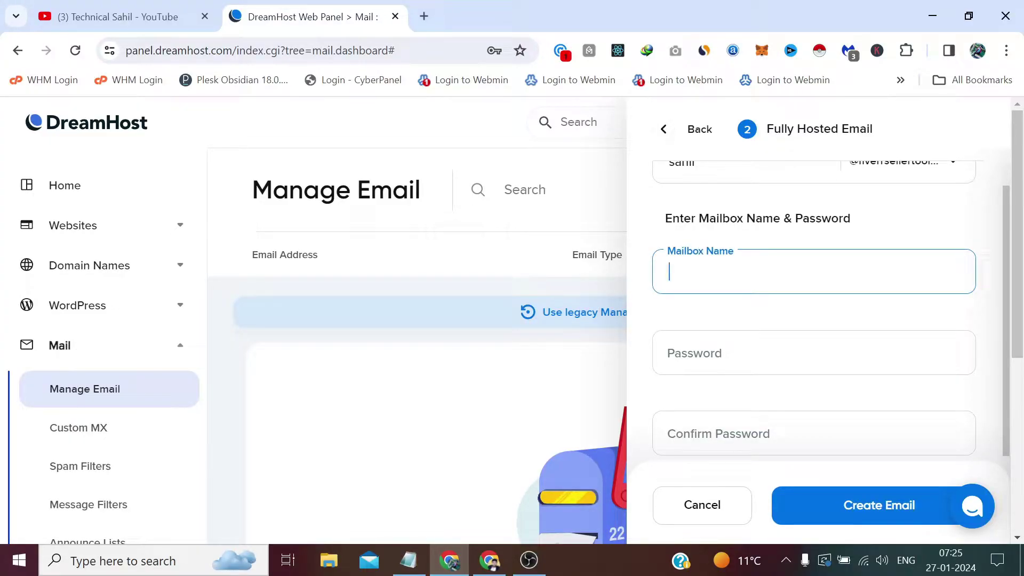
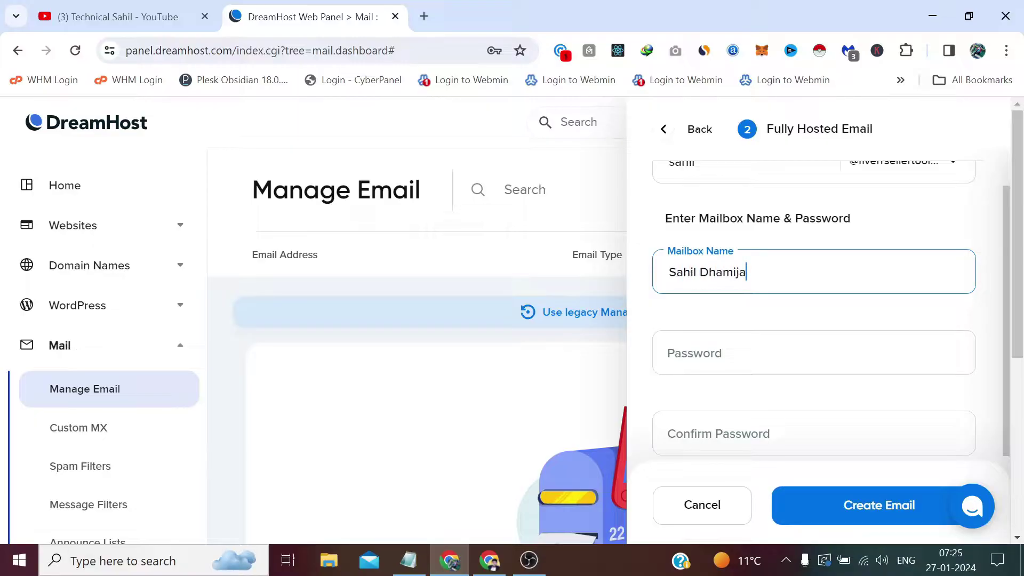
key(Tab)
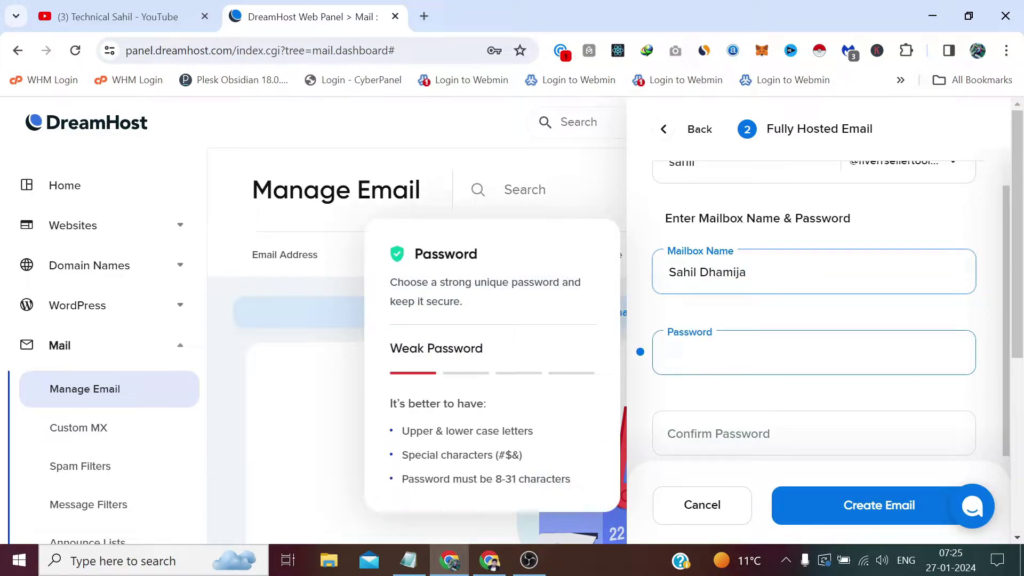
Load technicalsahil.com/s in a new Chrome tab
click(424, 16)
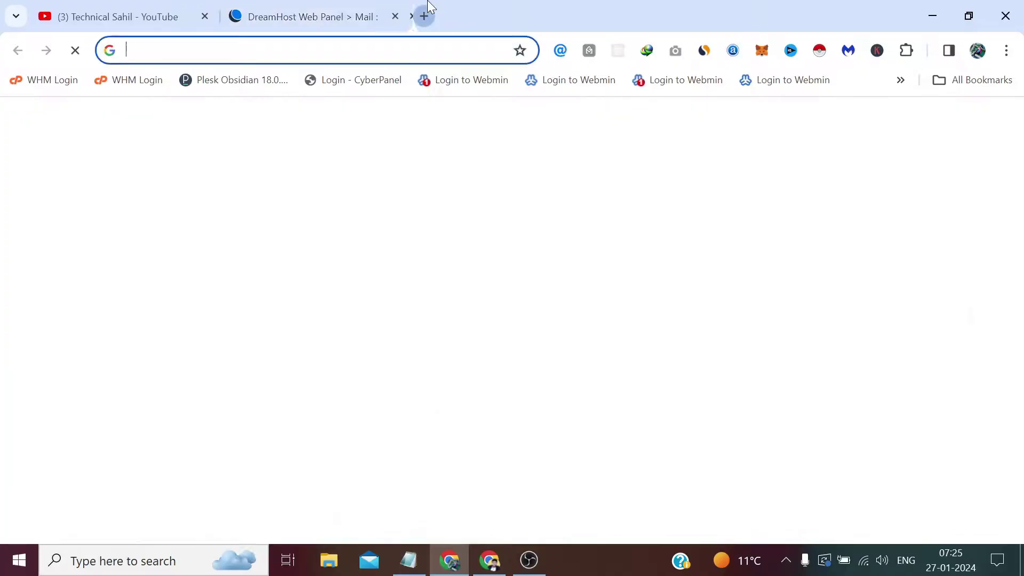
text(tec)
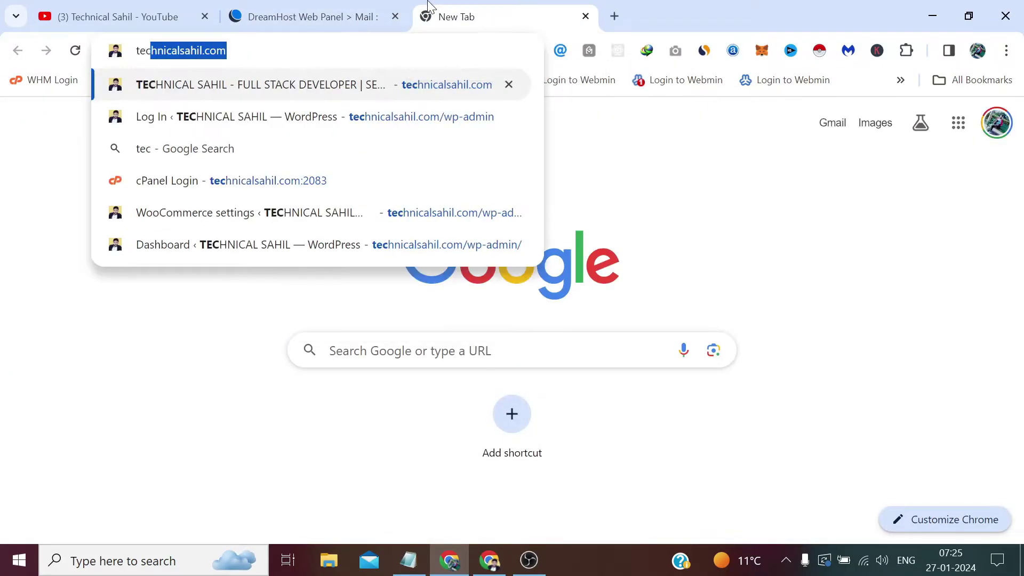
key(Right)
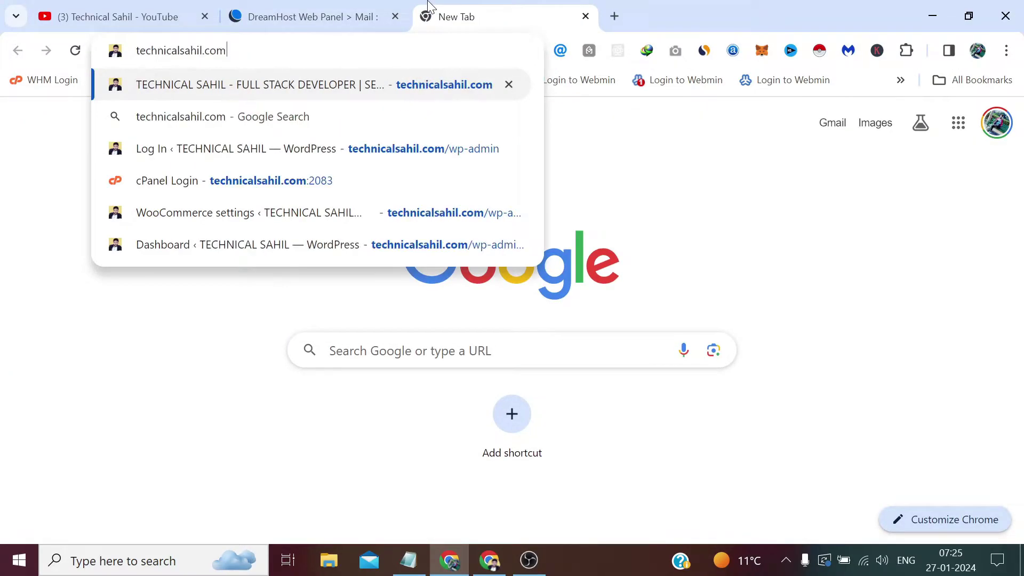
text(/s)
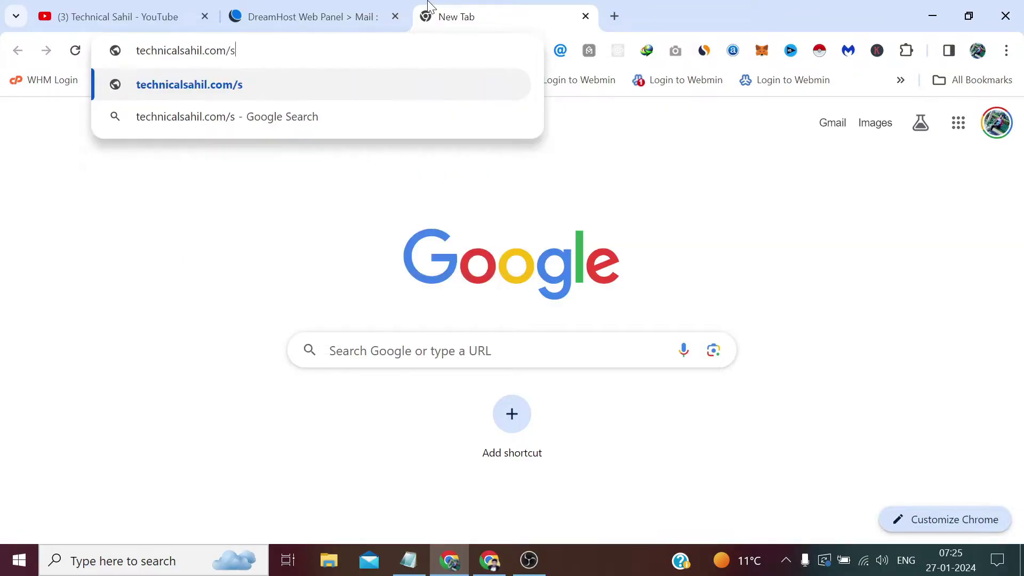
key(Return)
mouse_move(556, 276)
scroll(613, 413, down, 2)
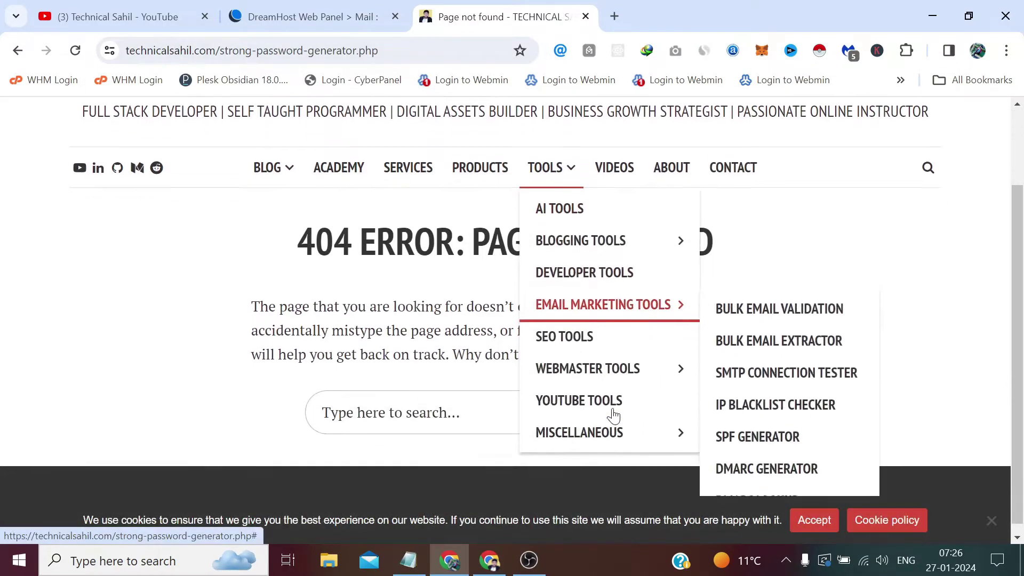
Open the Strong Password Generator from Tools and get past the ad-blocker notice
mouse_move(649, 431)
click(730, 433)
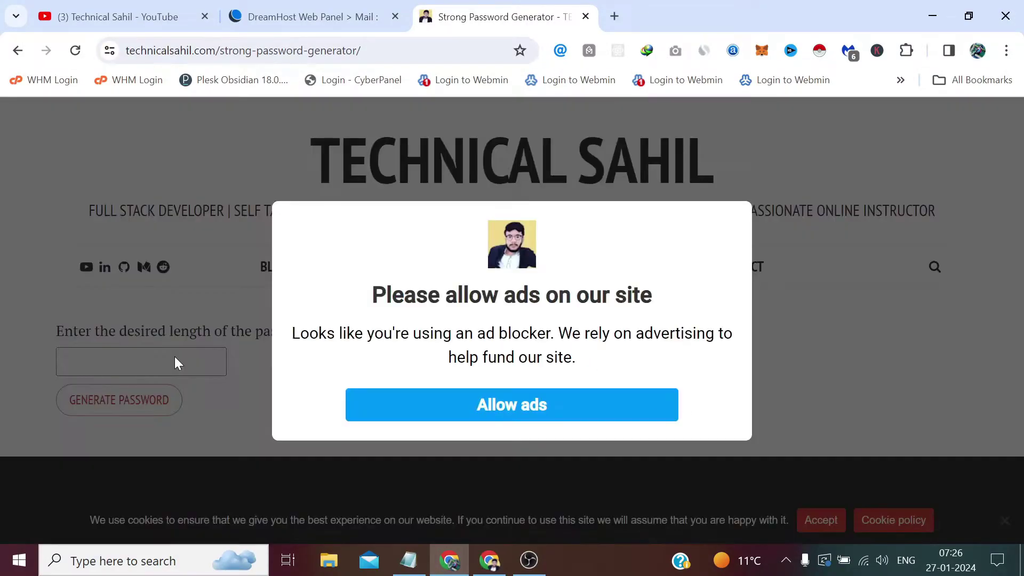
click(414, 405)
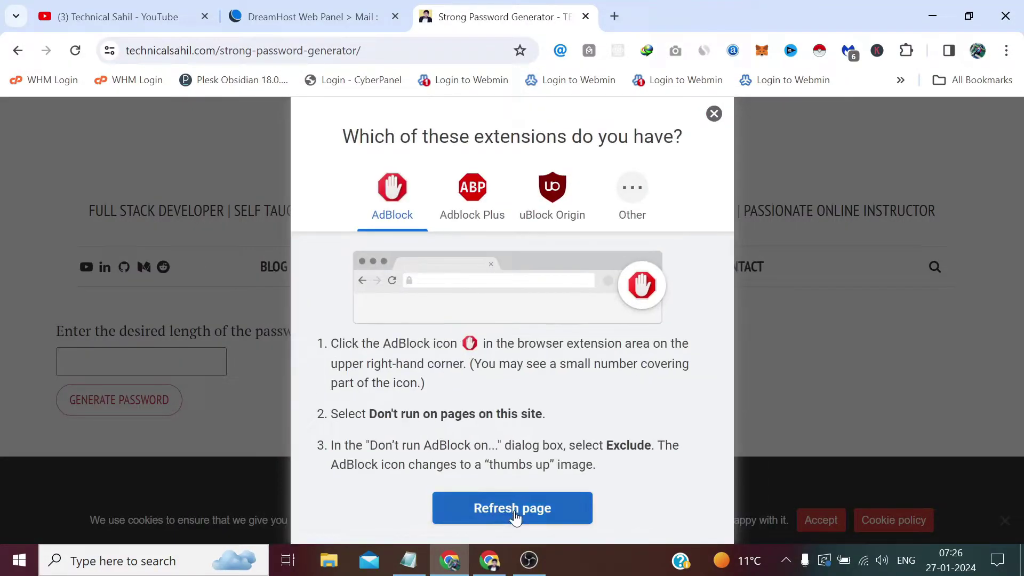
click(516, 514)
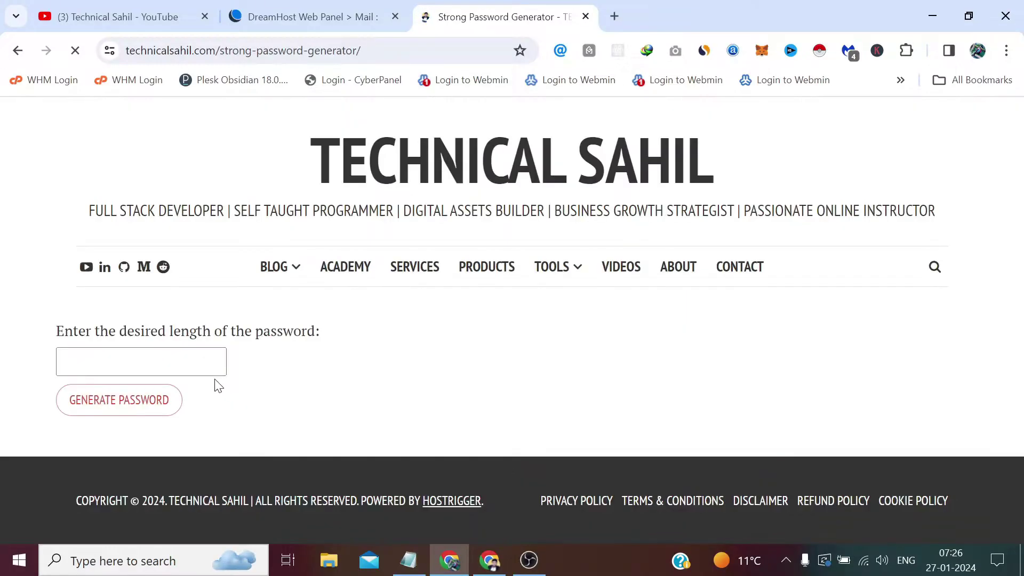
Generate an 18-character password, copy it, and return to the DreamHost tab
click(211, 365)
text(18)
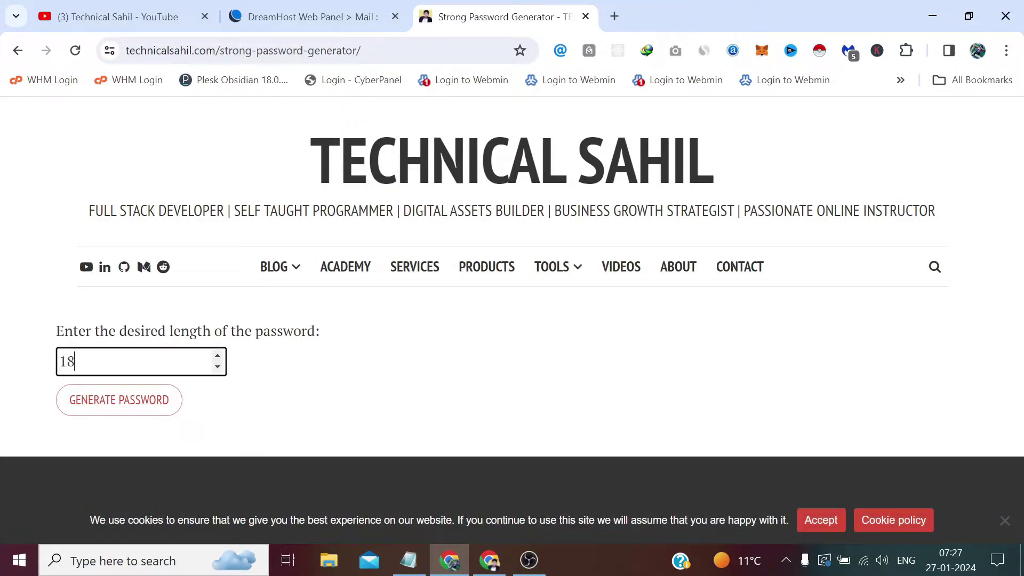
click(164, 404)
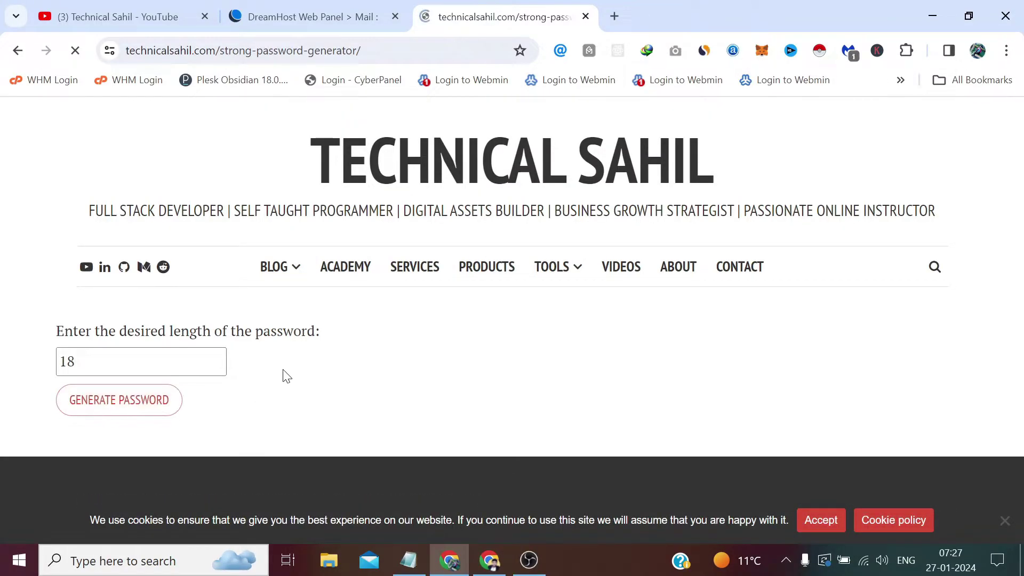
drag(371, 331, 232, 332)
right_click(232, 333)
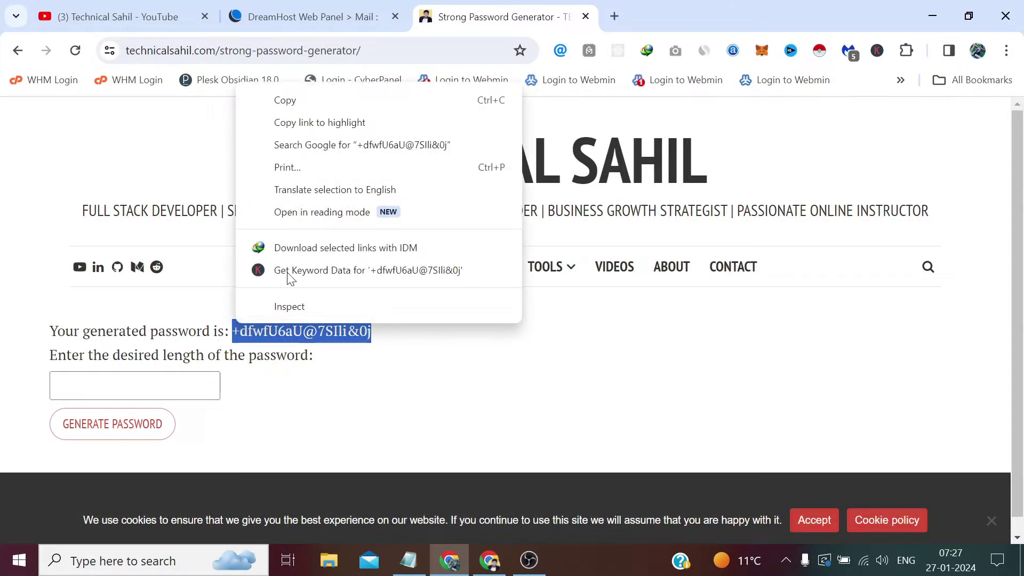
click(288, 101)
click(294, 19)
Paste the generated password into Password and Confirm Password, then create the mailbox
right_click(728, 358)
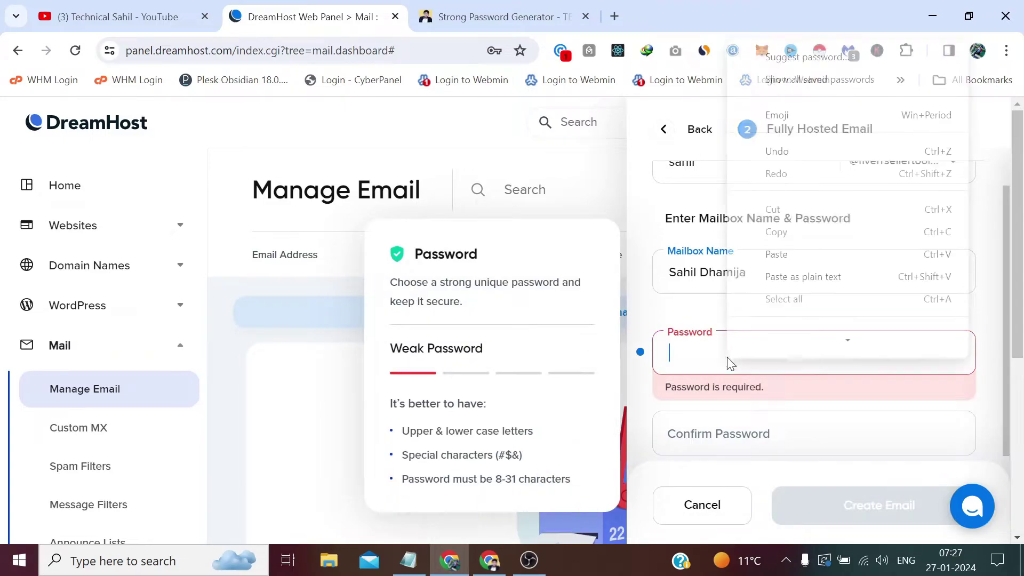
click(777, 238)
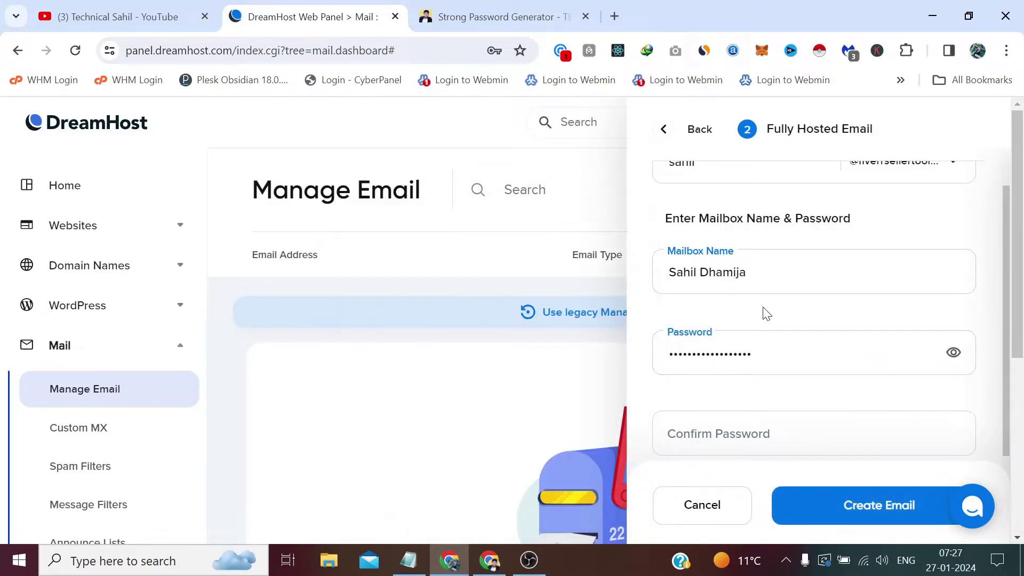
click(736, 354)
right_click(735, 357)
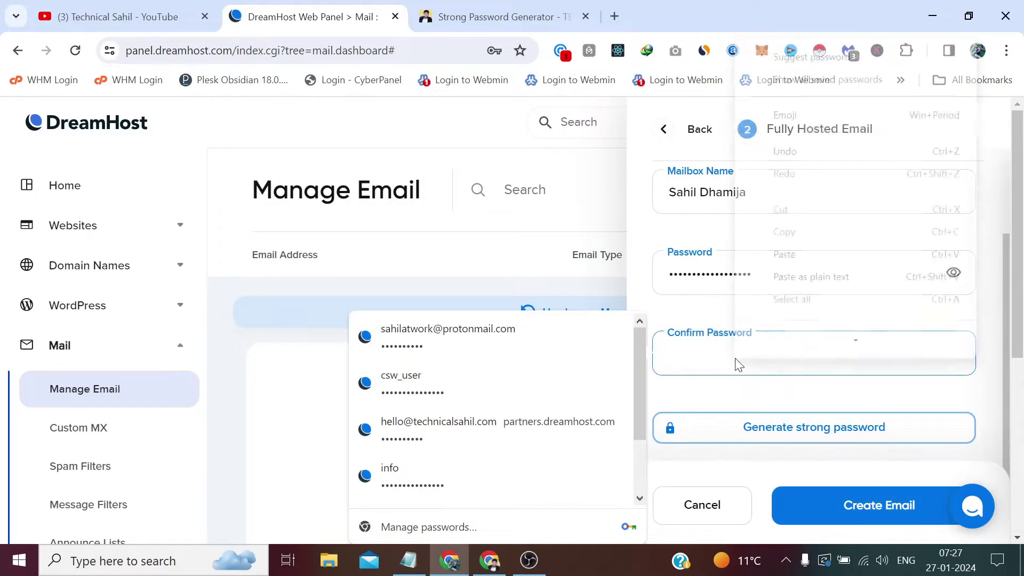
click(805, 241)
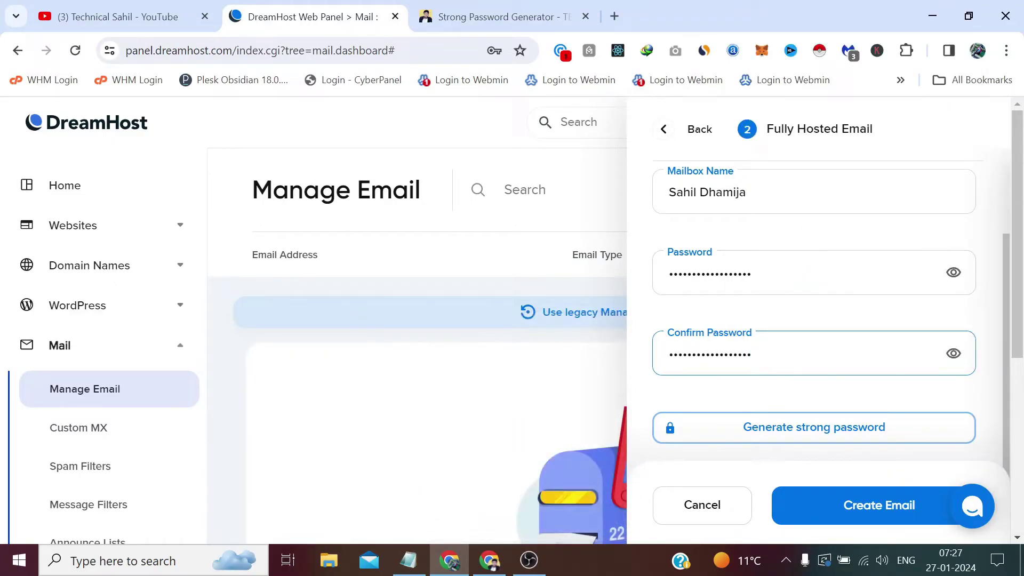
click(873, 515)
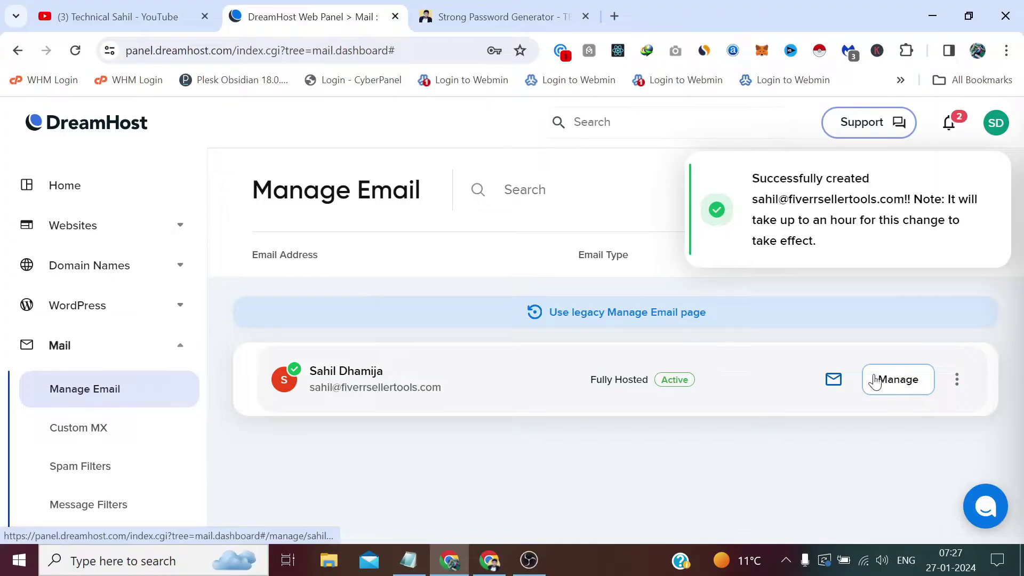
Open webmail for the new mailbox and log in with the copied generated password
click(831, 387)
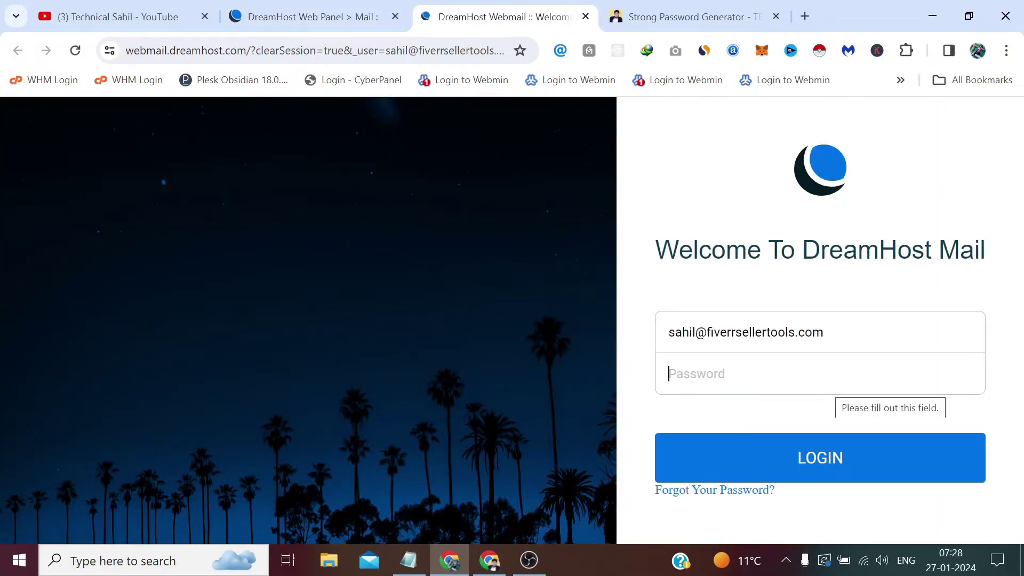
click(673, 10)
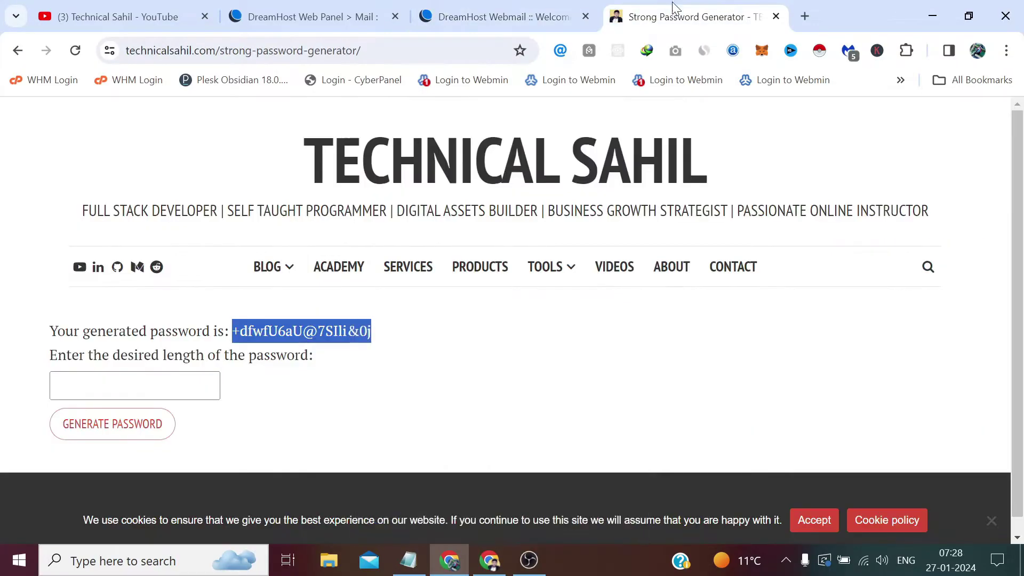
right_click(300, 330)
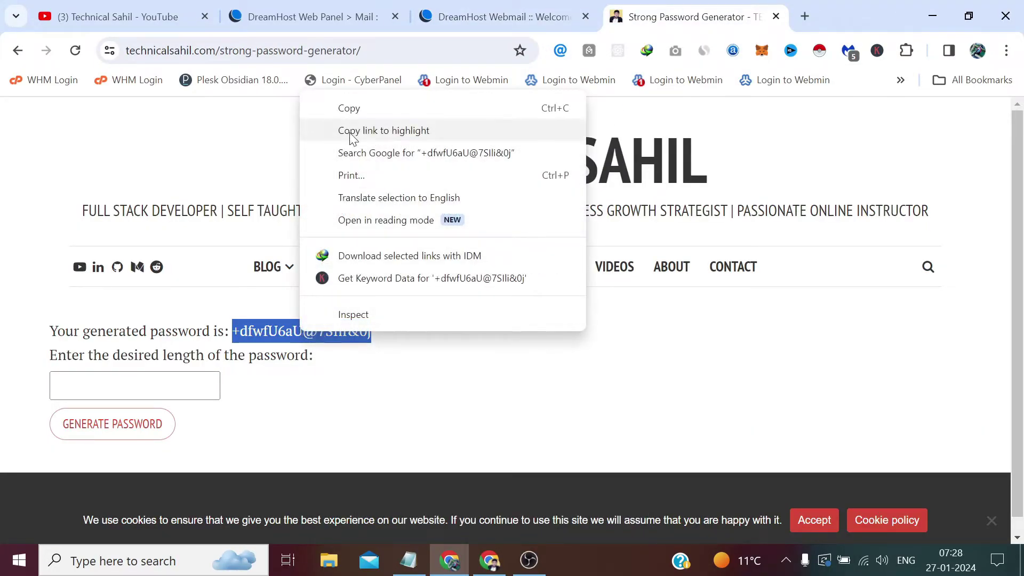
click(349, 108)
click(496, 16)
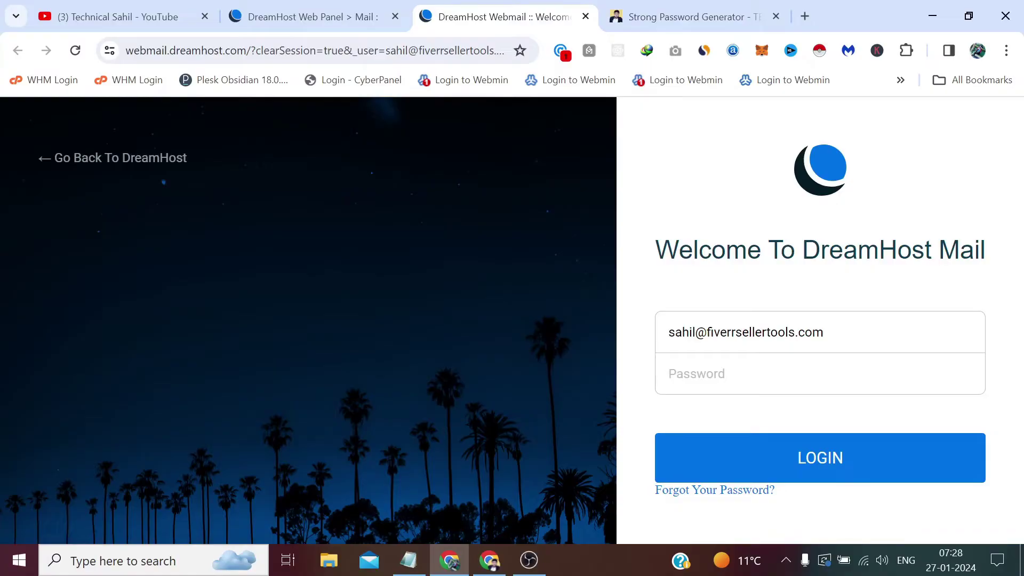
right_click(702, 365)
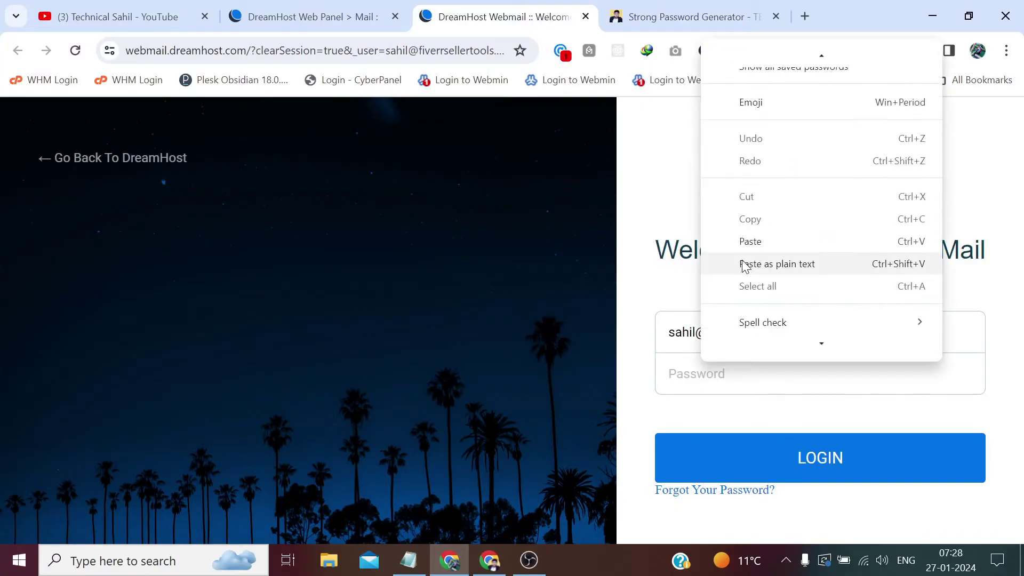
click(752, 243)
click(814, 460)
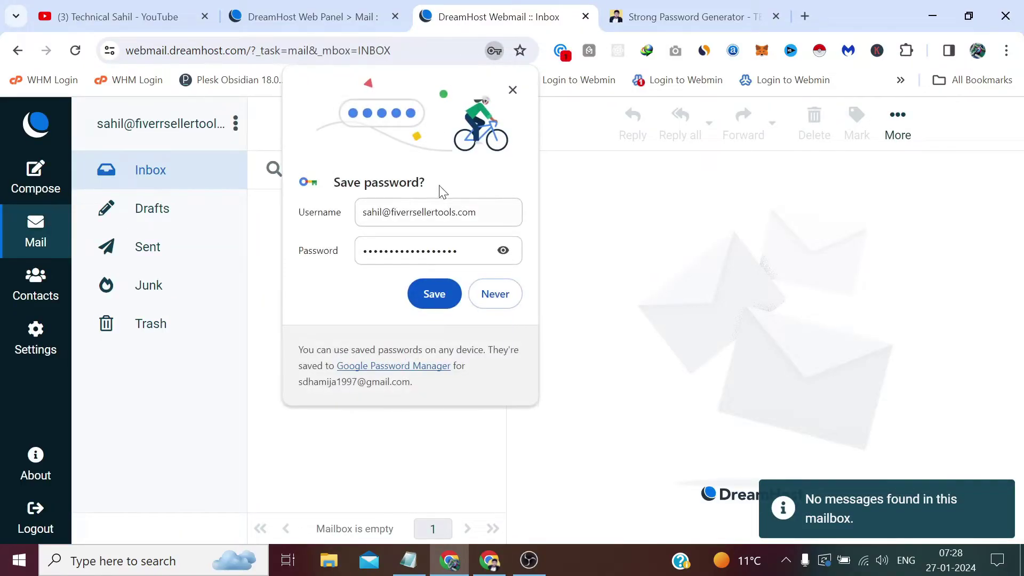
Close Chrome's save-password bubble and start a new message
click(513, 89)
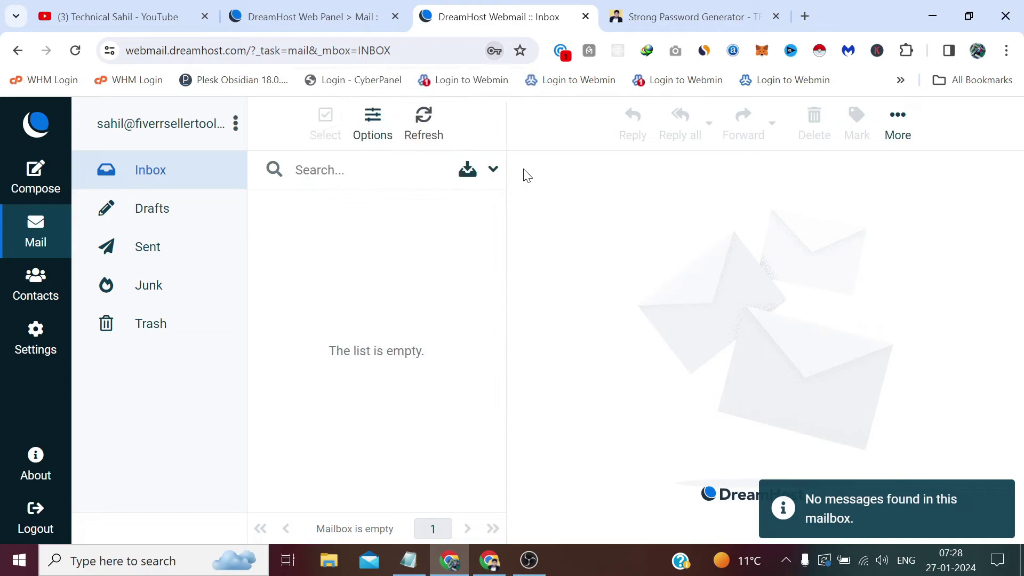
click(51, 181)
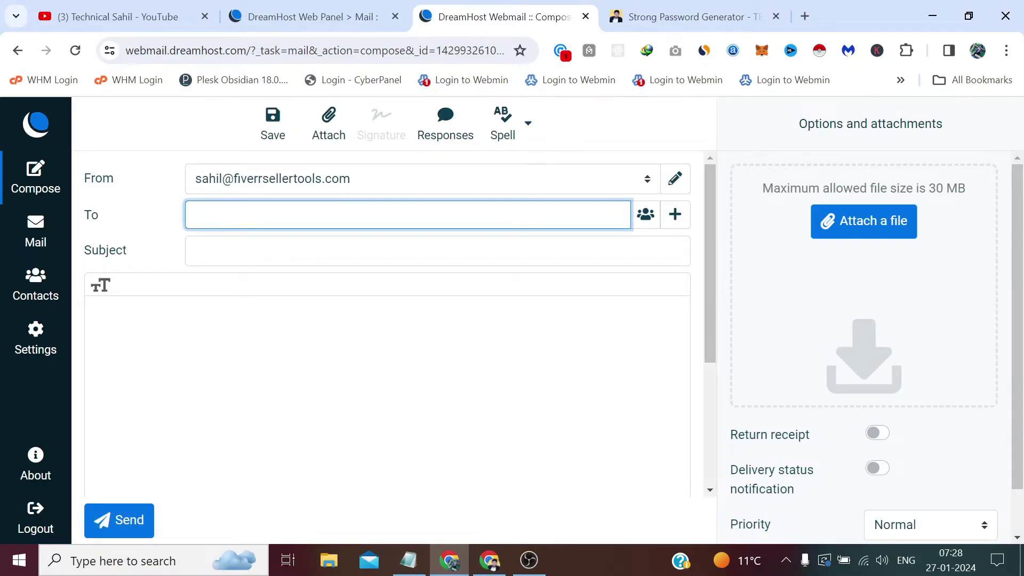
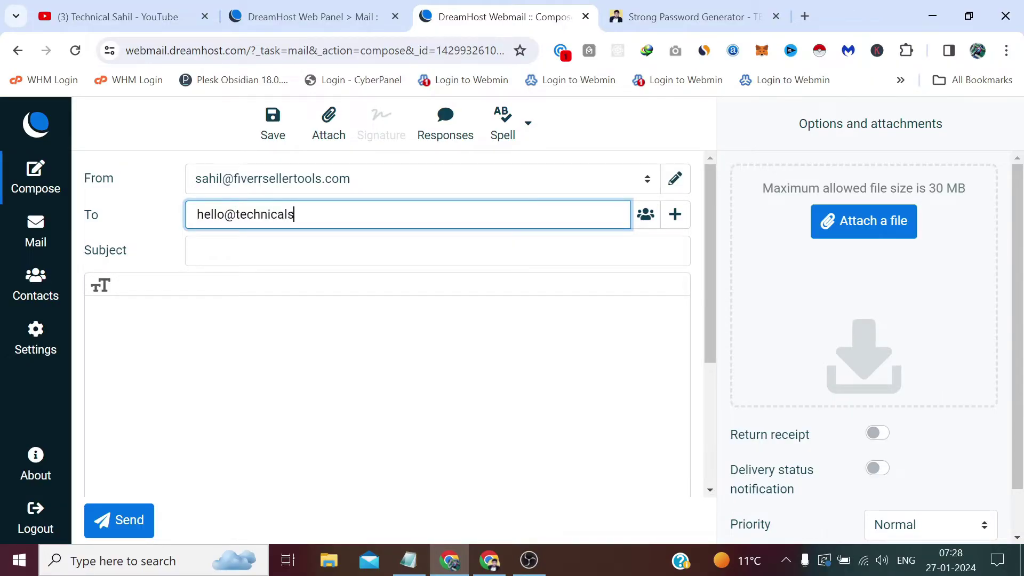
Send a message with subject 'test' and body 'hello' to the recipient's e-mail address
key(Tab)
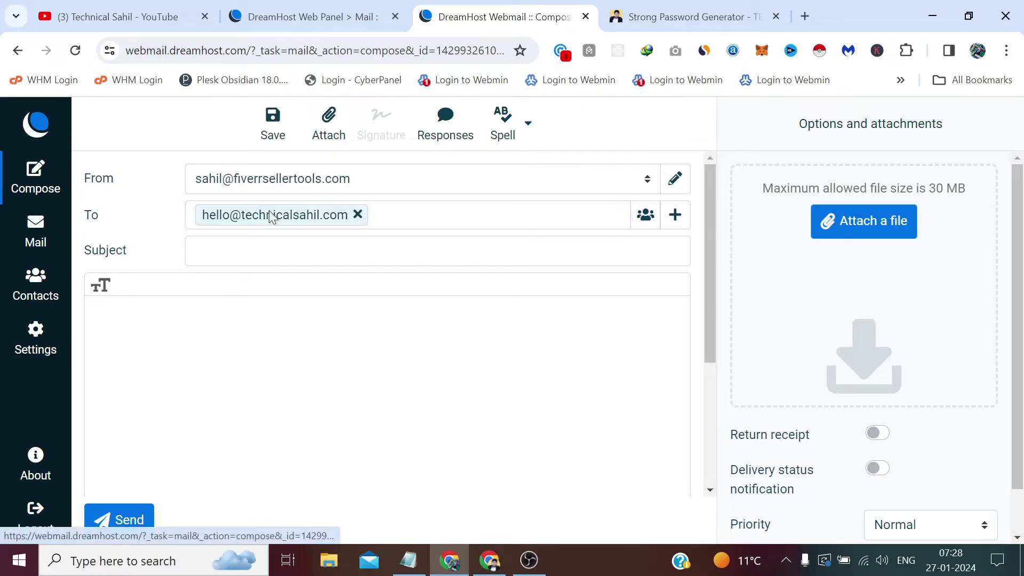
key(Tab)
text(te)
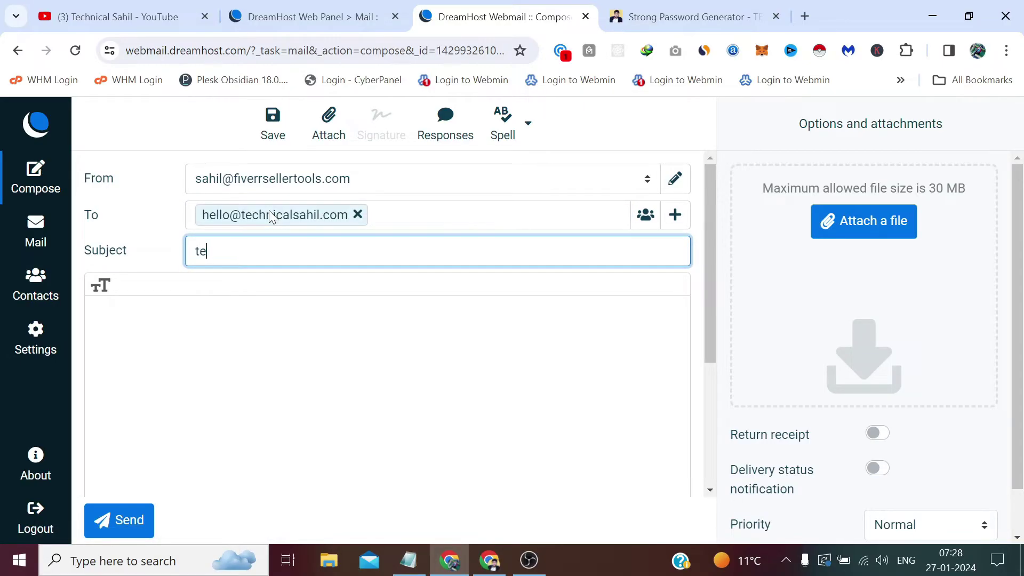
text(st)
key(Tab)
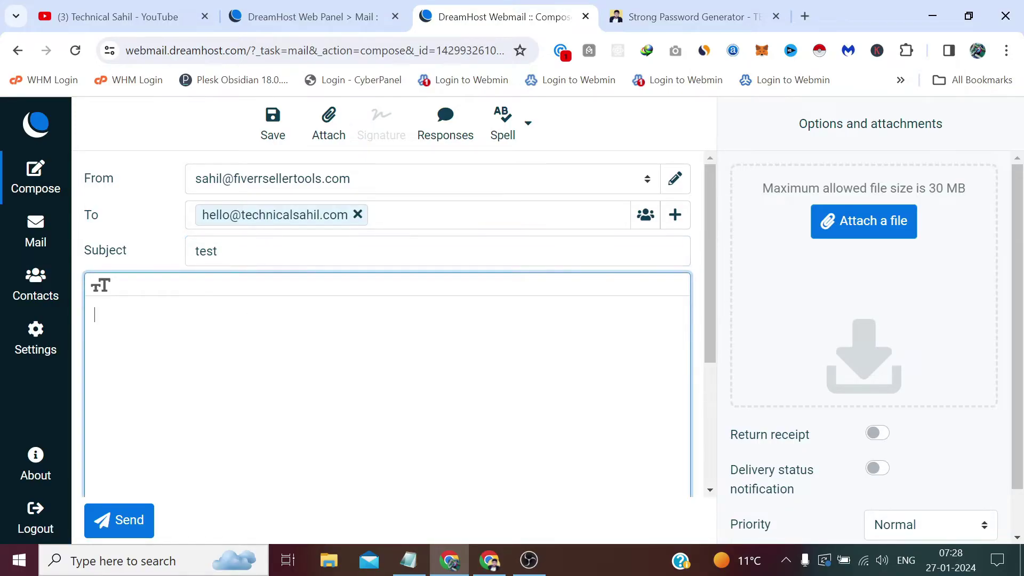
text(hello)
click(126, 520)
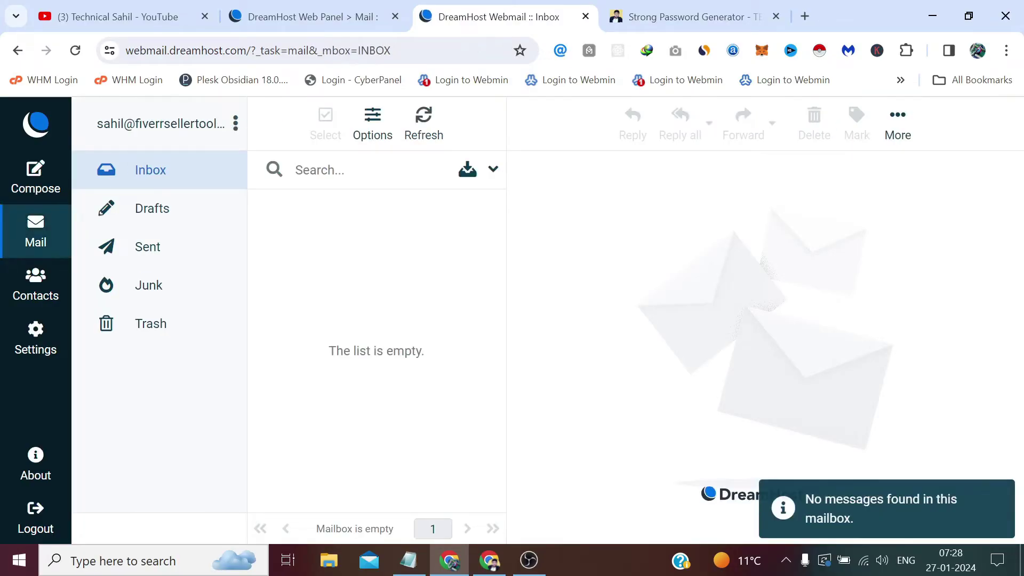
Confirm the test email arrived in Gmail, then open the new mailbox's Manage page in the Web Panel
click(490, 562)
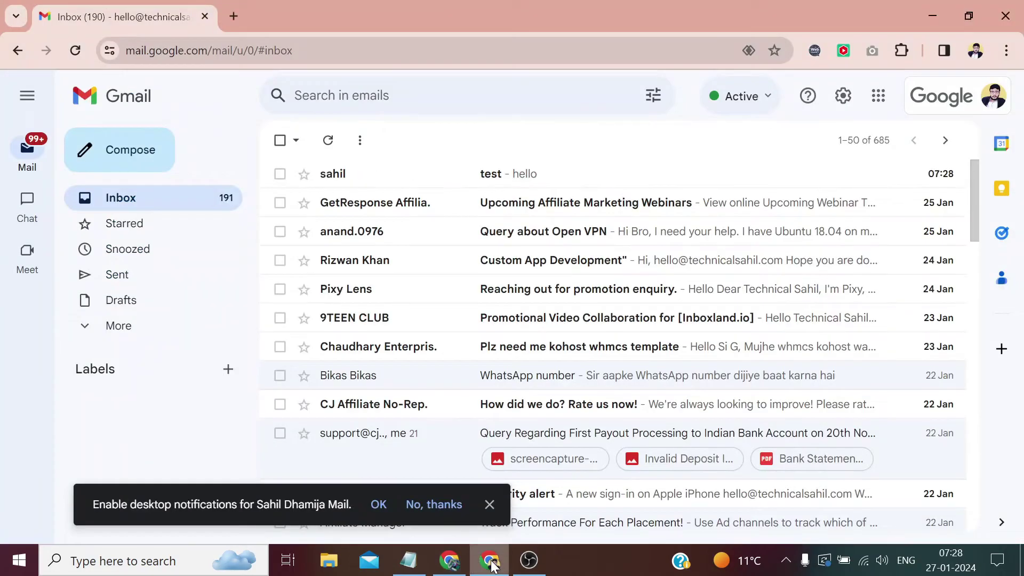
click(382, 182)
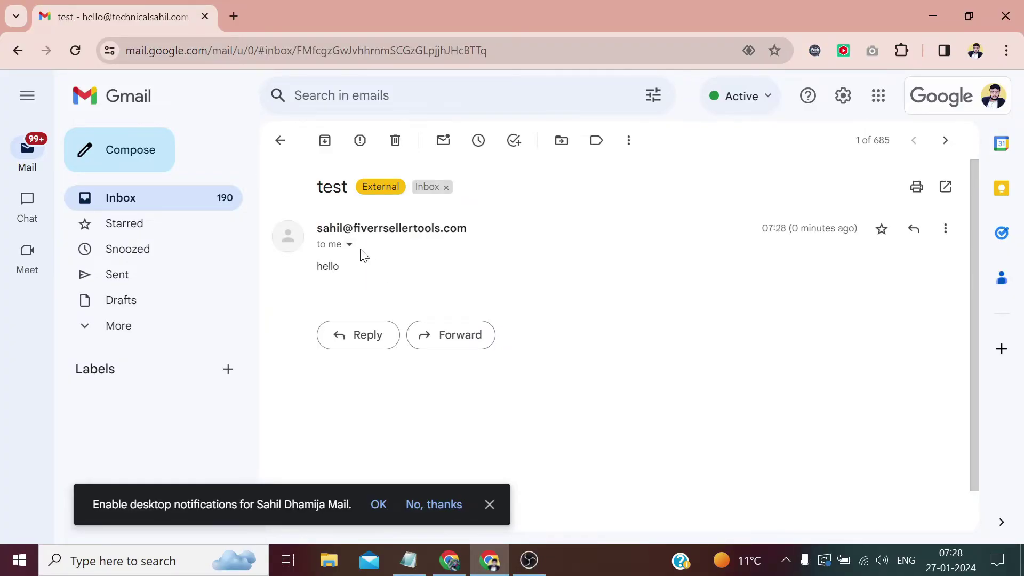
click(449, 560)
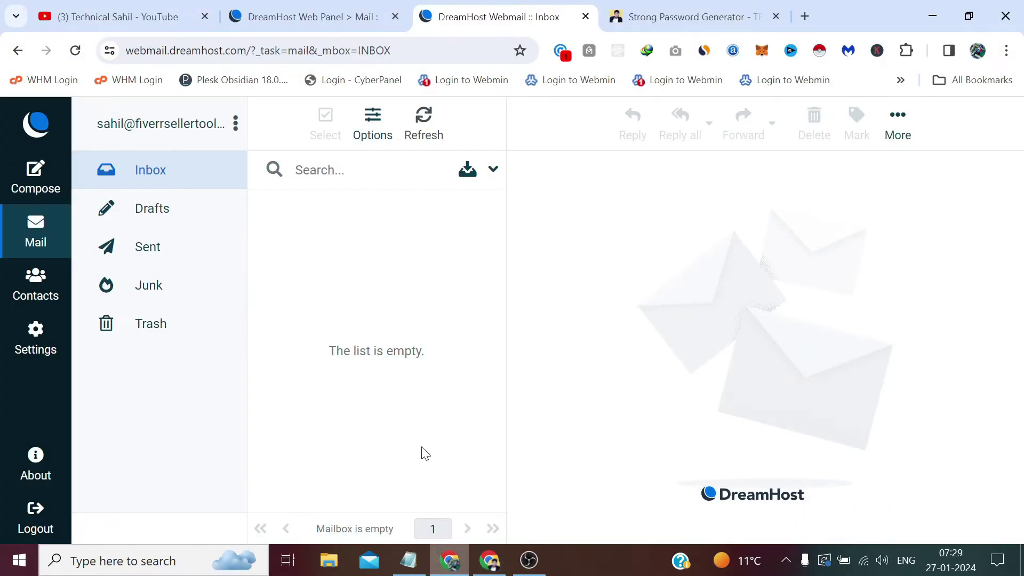
click(358, 9)
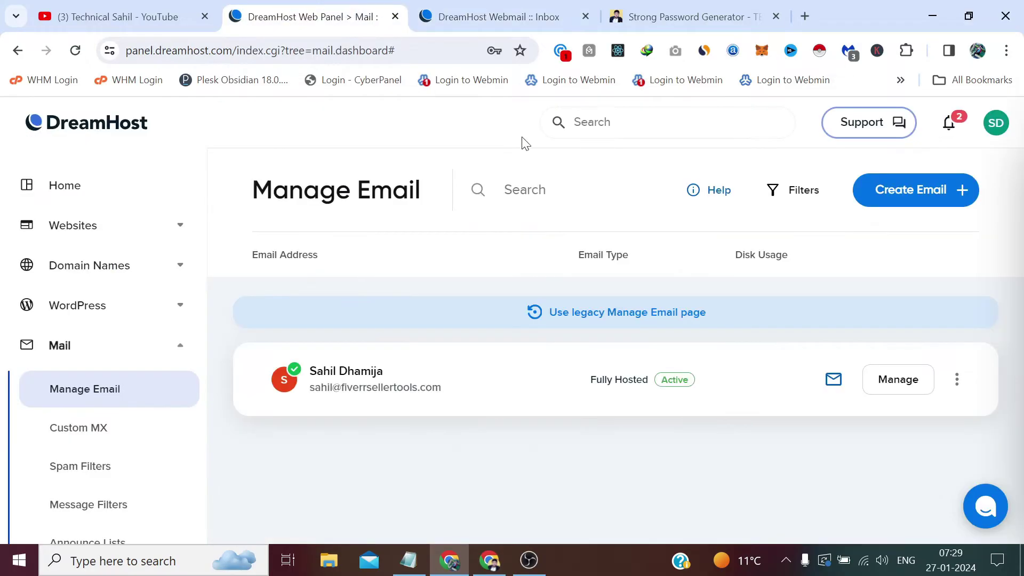
click(898, 379)
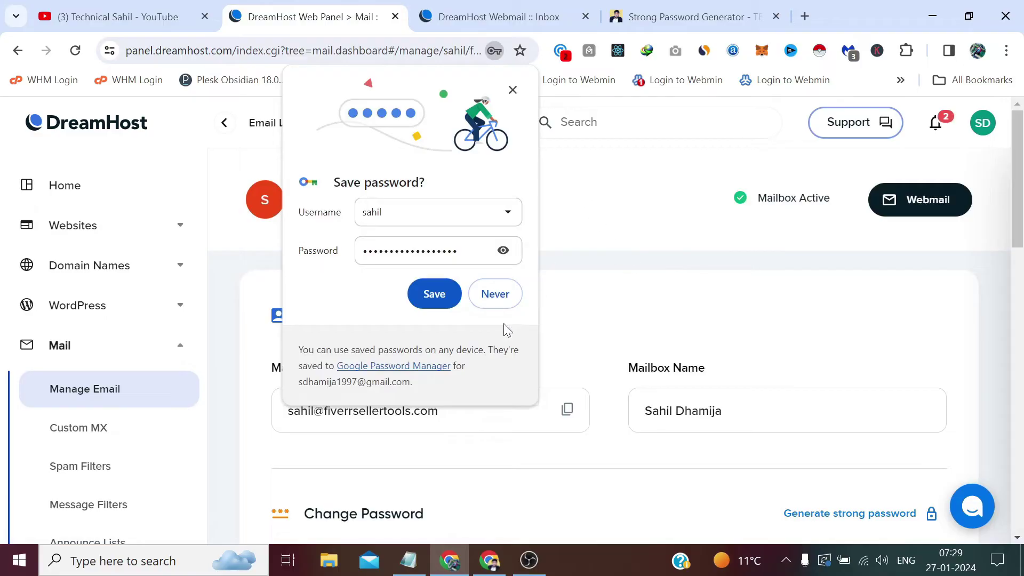
Decline the browser's offer to save the password and begin scrolling the mailbox settings
click(498, 296)
scroll(491, 298, down, 4)
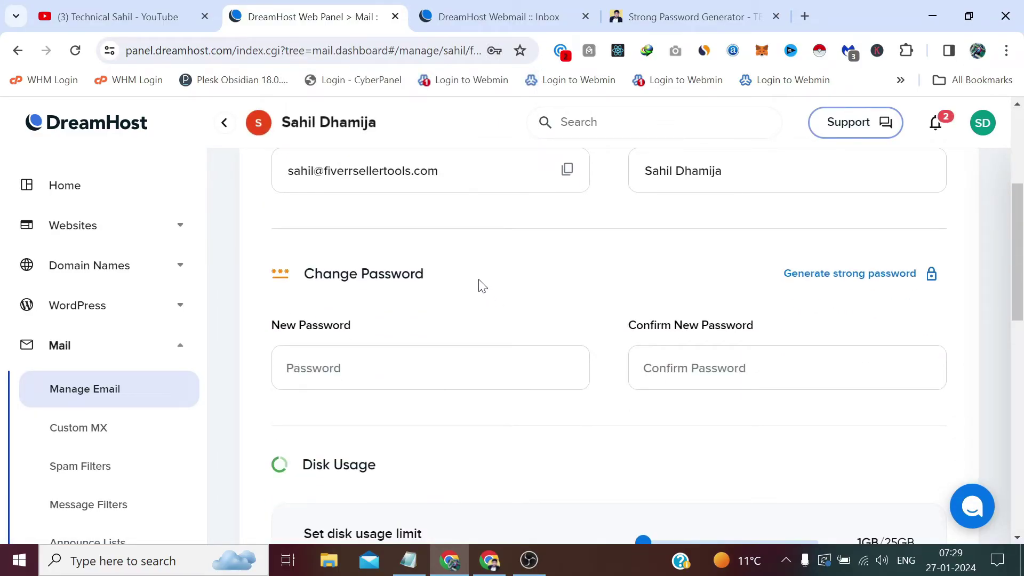
scroll(482, 286, down, 2)
click(478, 283)
Review the Change Password, 1GB Disk Usage, Change Email Type and Disable & Delete sections
scroll(478, 283, down, 3)
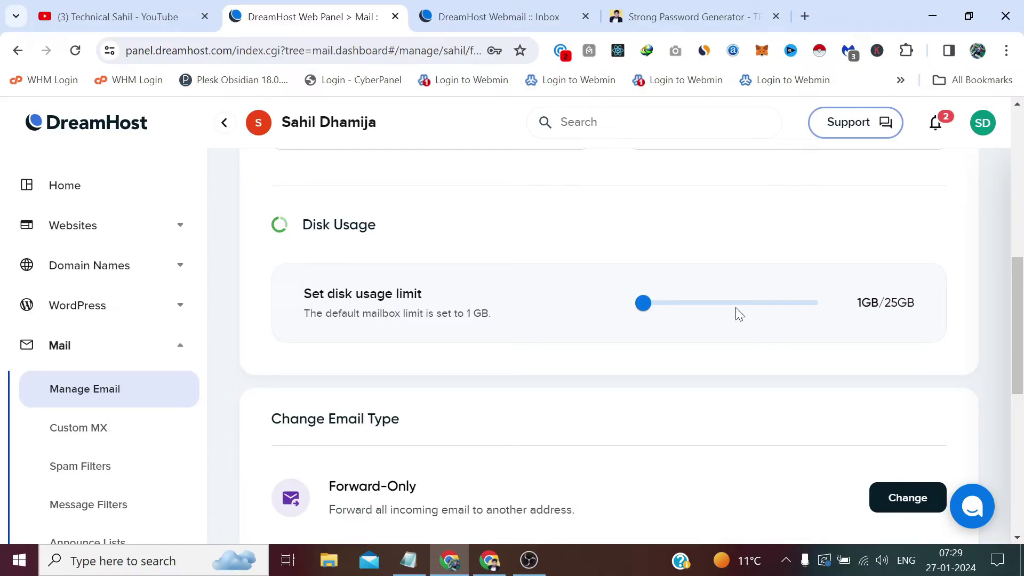
scroll(709, 309, down, 3)
scroll(704, 311, down, 4)
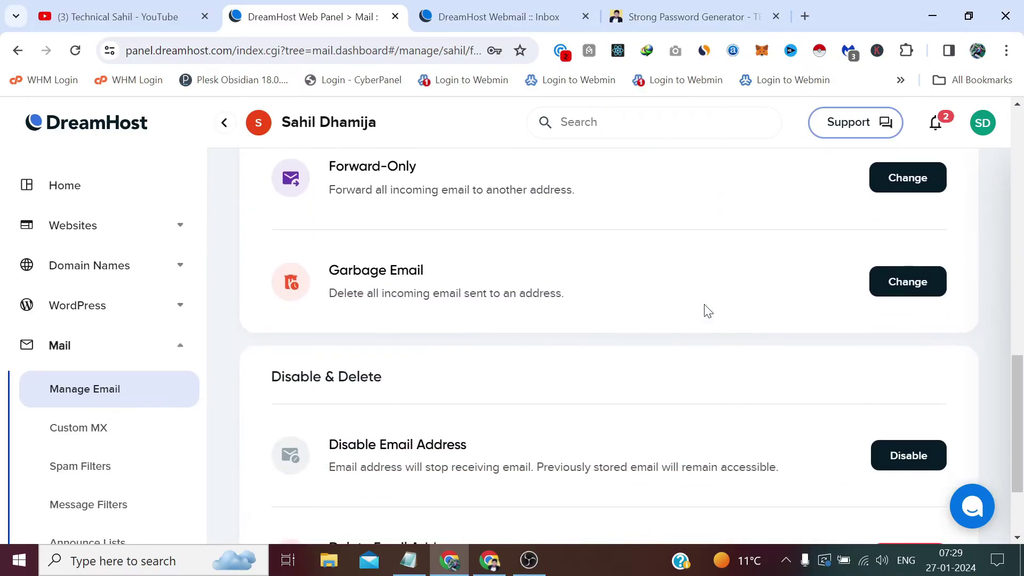
scroll(704, 311, up, 3)
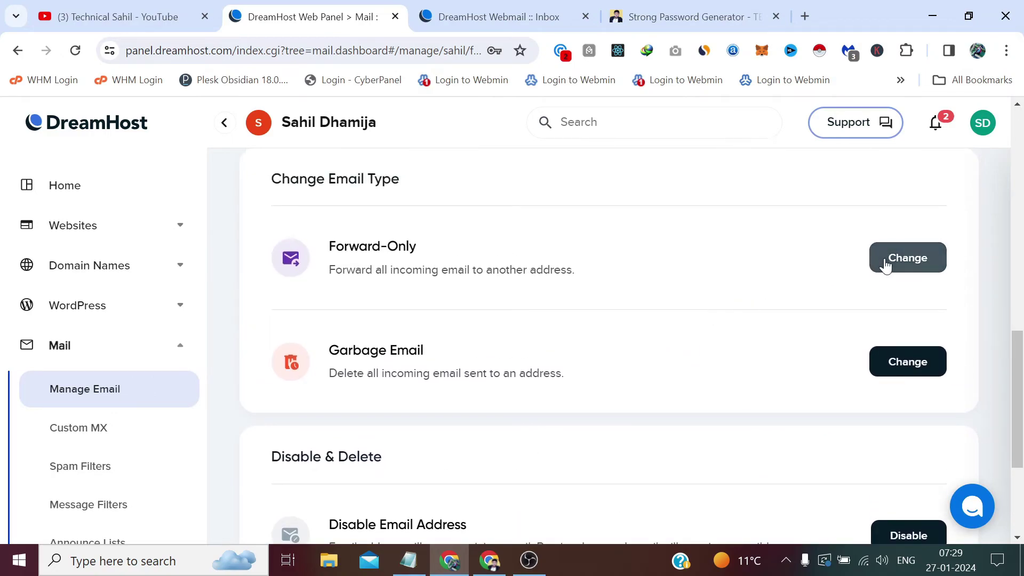
scroll(784, 279, down, 4)
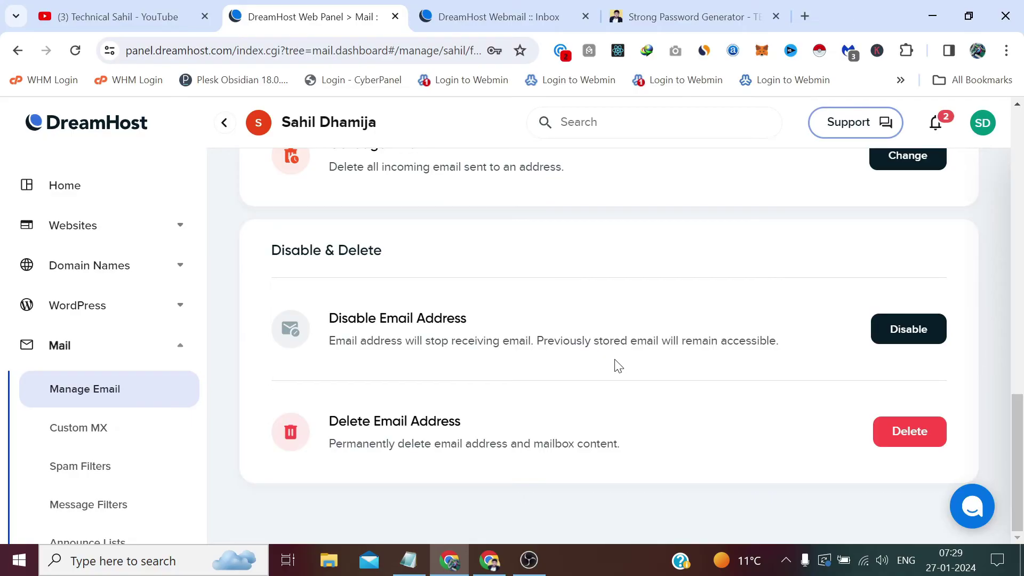
scroll(546, 408, up, 2)
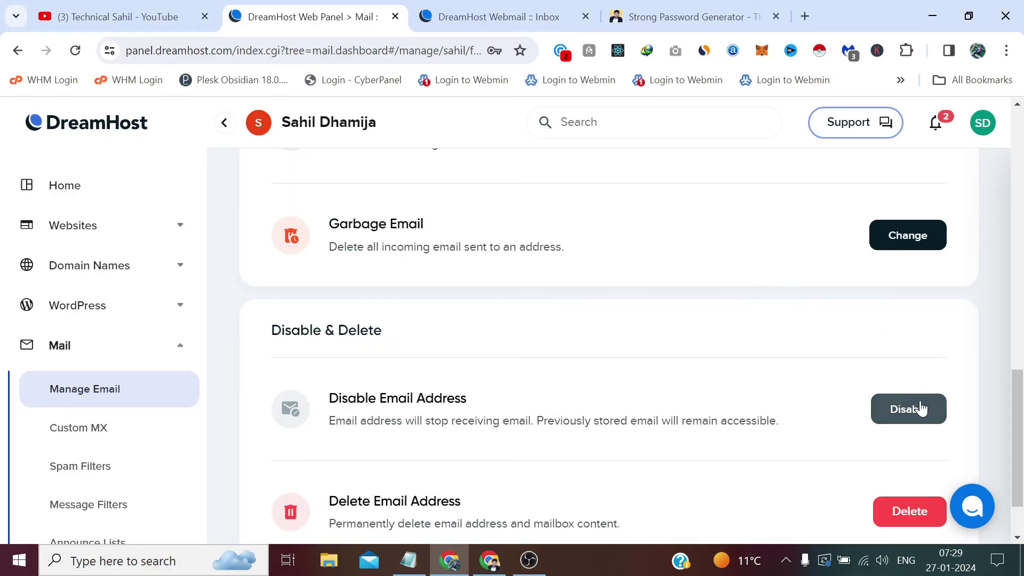
scroll(753, 342, up, 12)
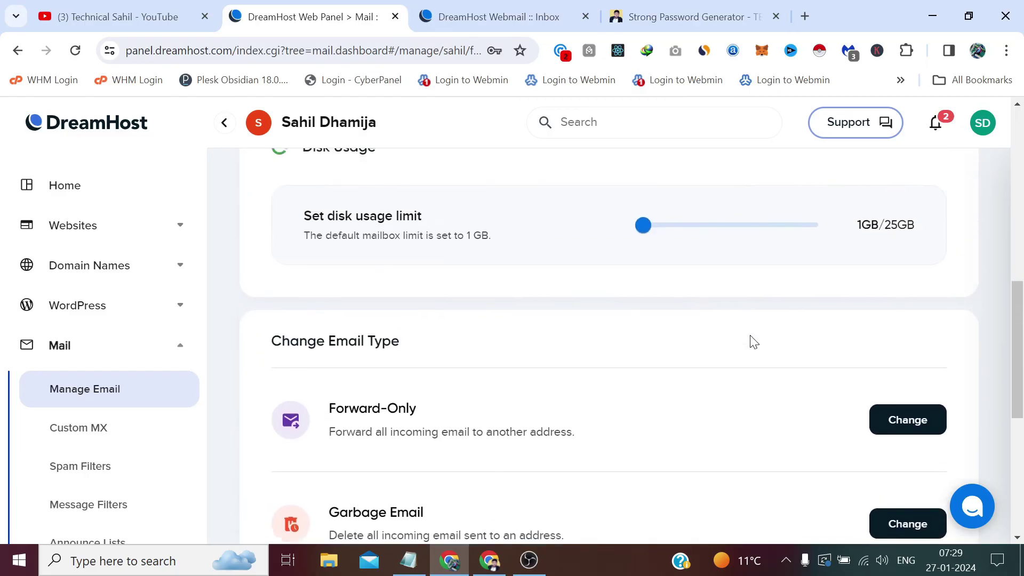
scroll(753, 342, up, 3)
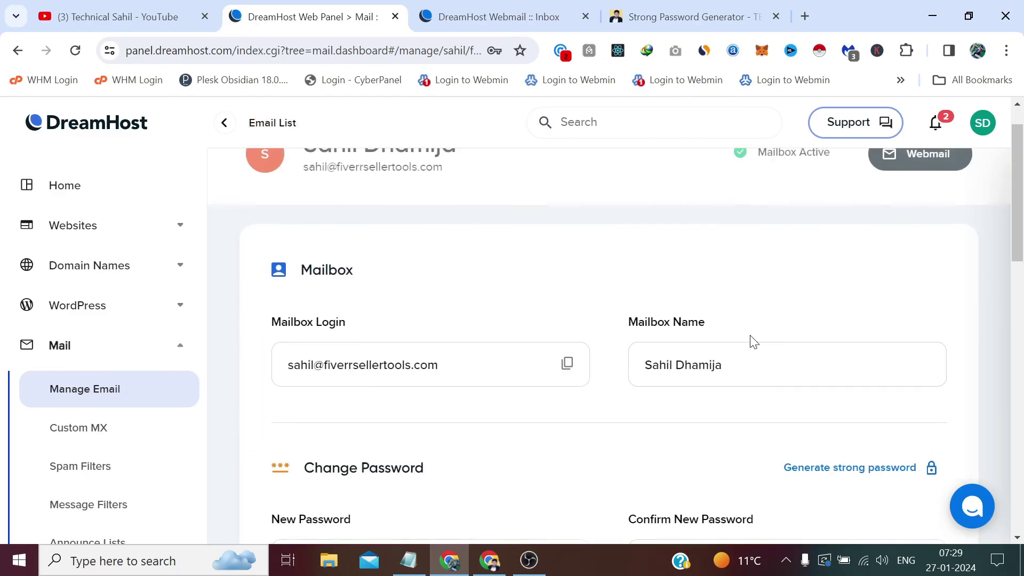